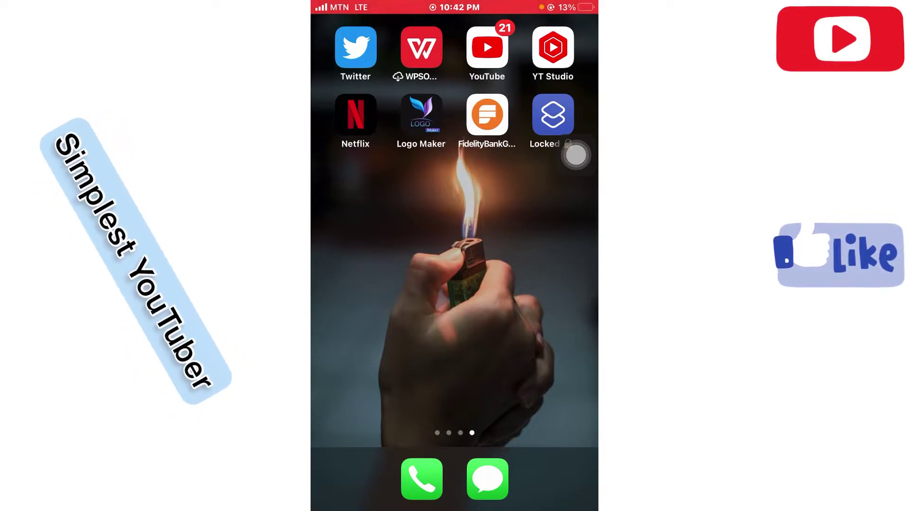
# Step: Swipe across the home screen pages to reach the App Library folders
pyautogui.moveTo(369, 284); pyautogui.dragTo(554, 284)
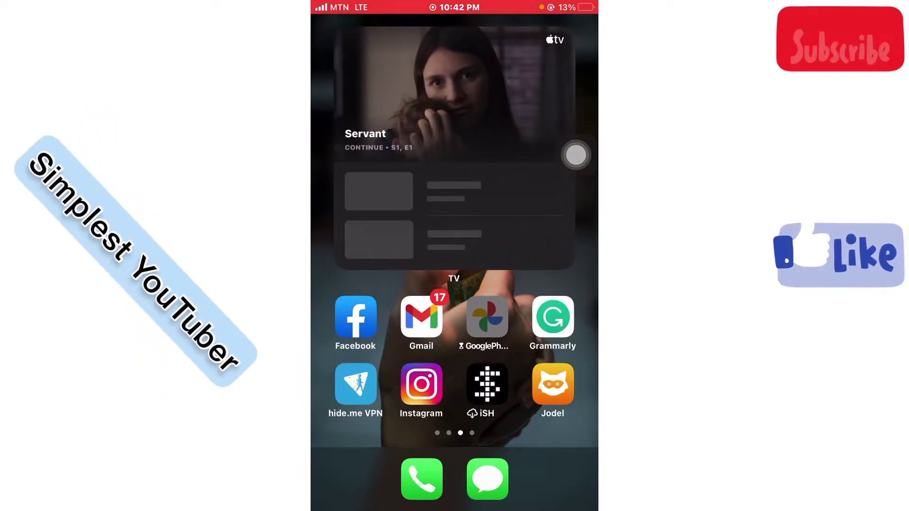
pyautogui.click(421, 385)
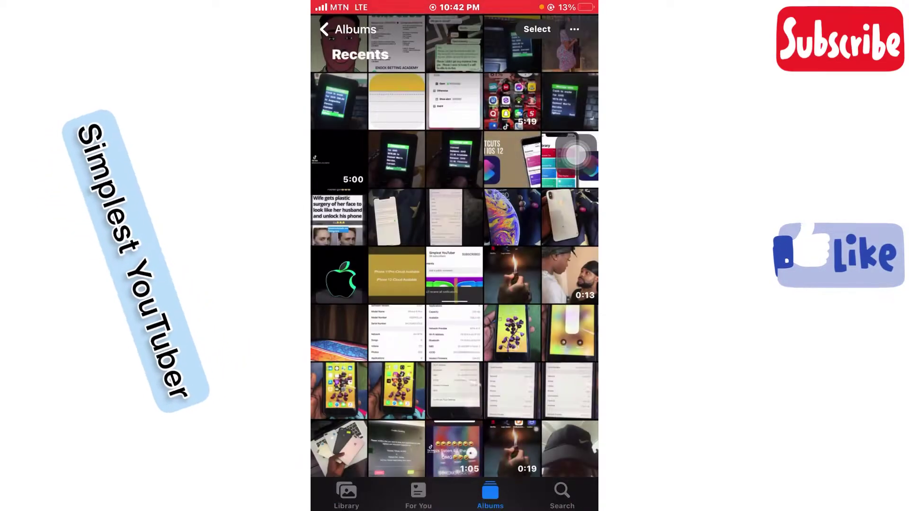
pyautogui.scroll(-3, 454, 249)
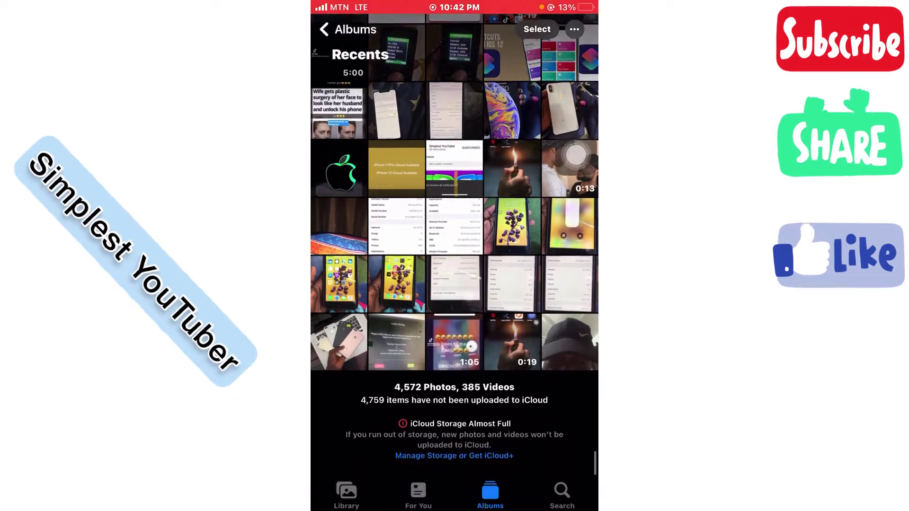
pyautogui.click(569, 342)
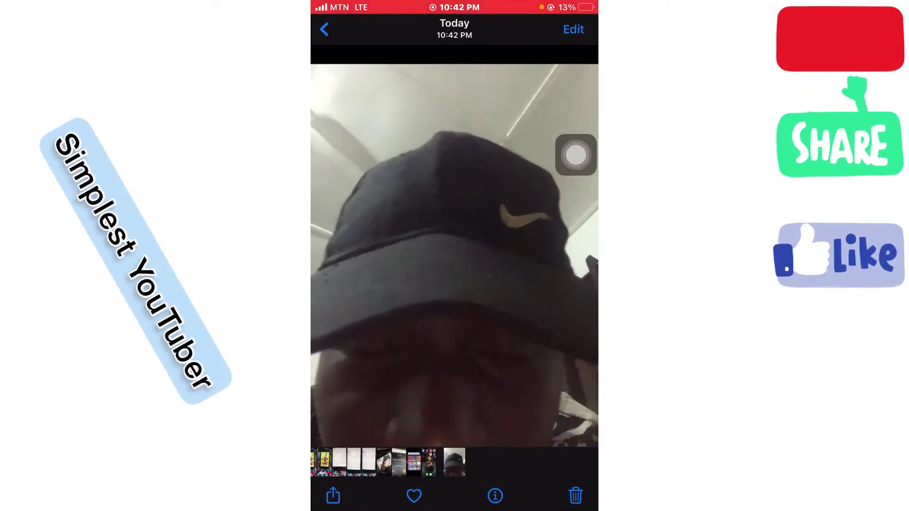
pyautogui.click(324, 29)
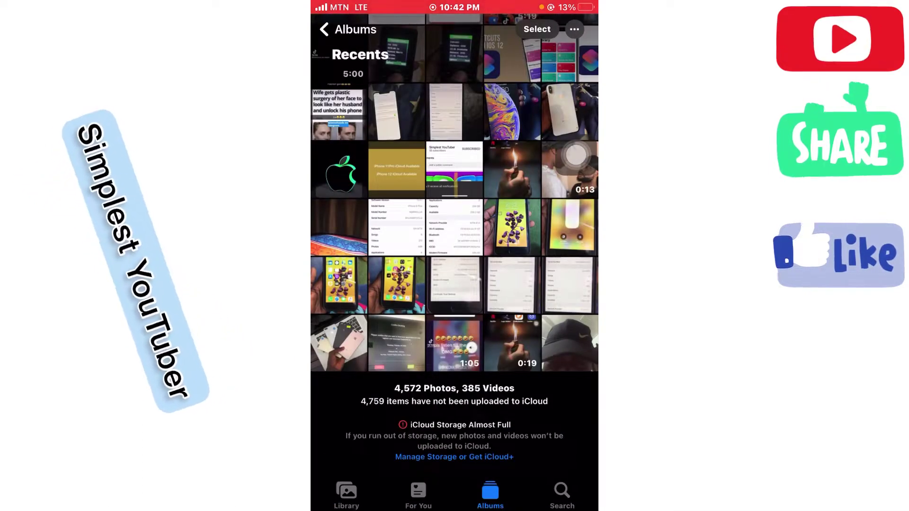
pyautogui.moveTo(455, 508); pyautogui.dragTo(454, 284)
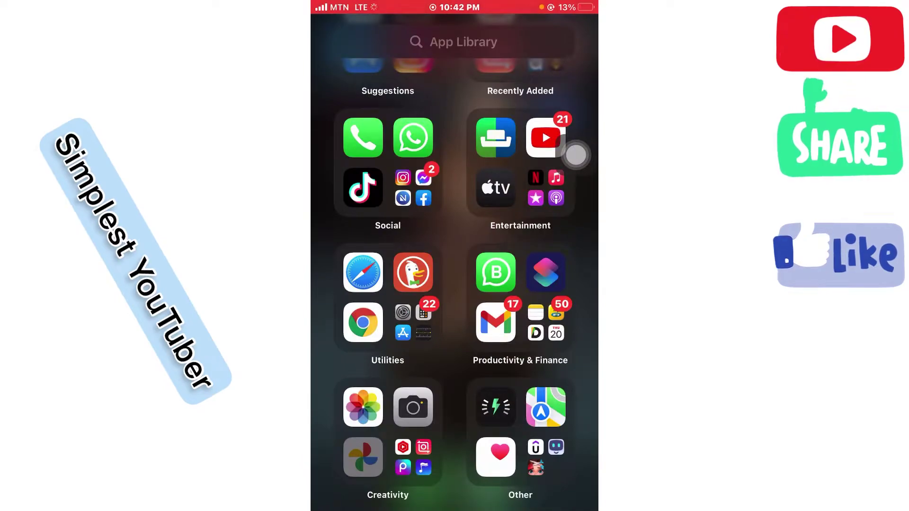
pyautogui.click(363, 407)
pyautogui.click(346, 30)
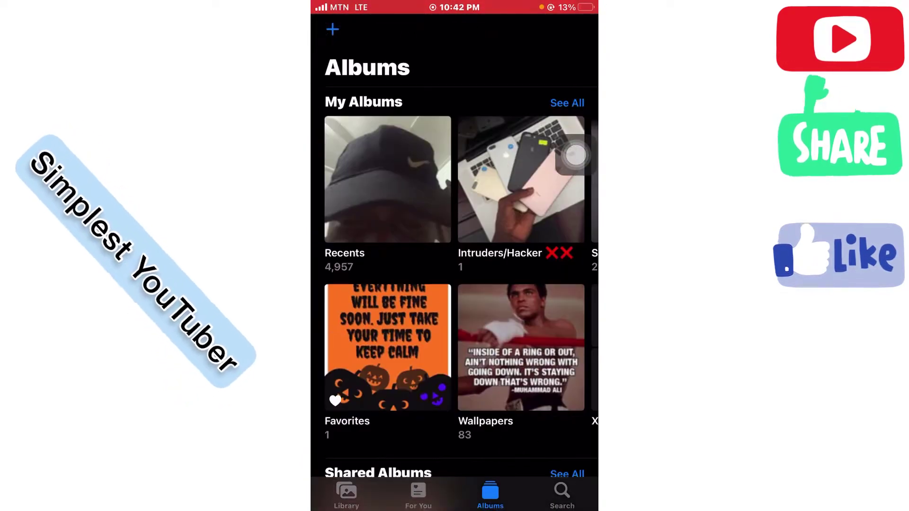
pyautogui.click(521, 178)
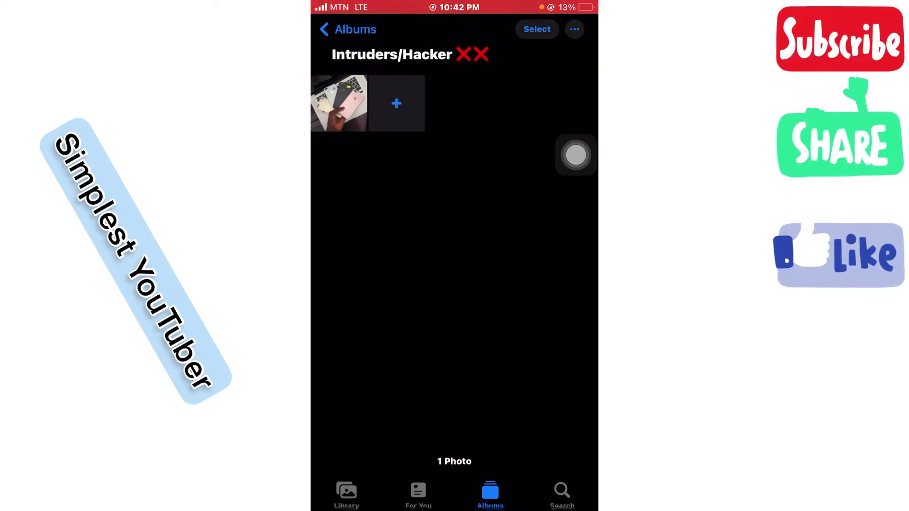
pyautogui.click(346, 29)
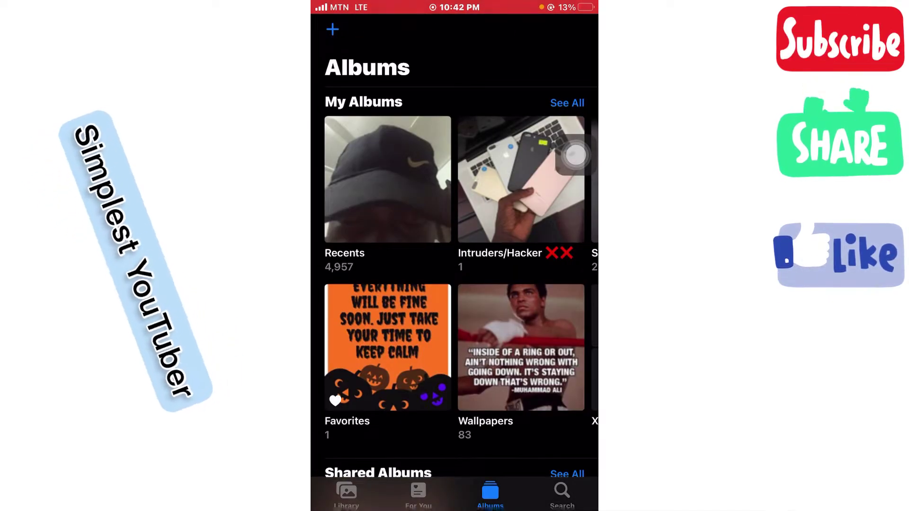
pyautogui.press('super')
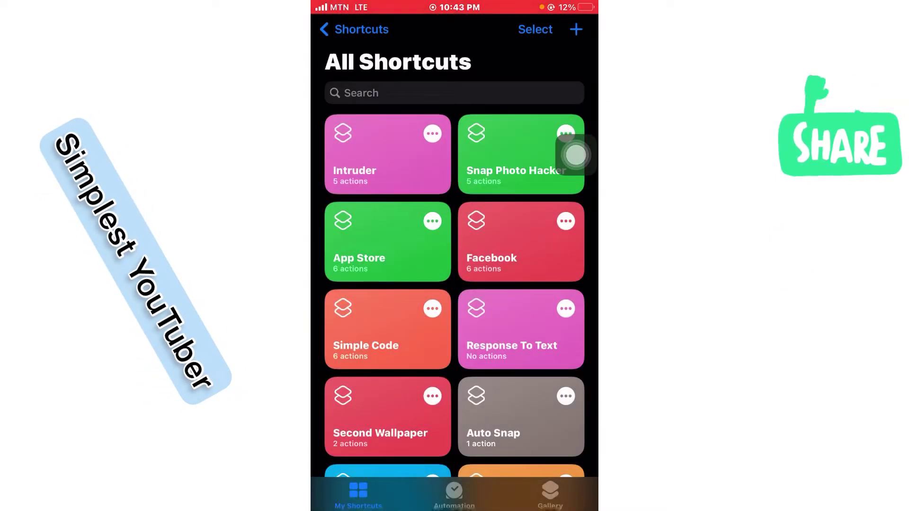
# Step: Create a new blank shortcut and name it 'Intruder/Hacker'
pyautogui.click(577, 29)
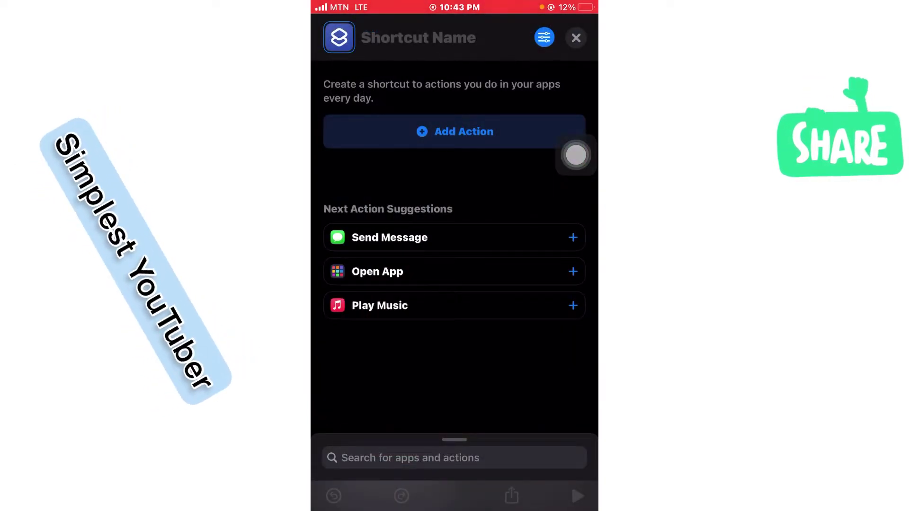
pyautogui.click(418, 38)
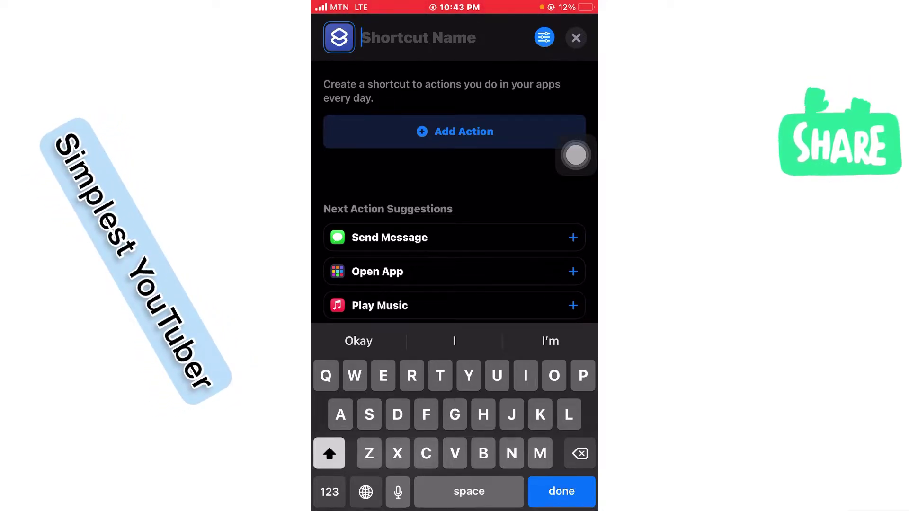
pyautogui.write('Intru')
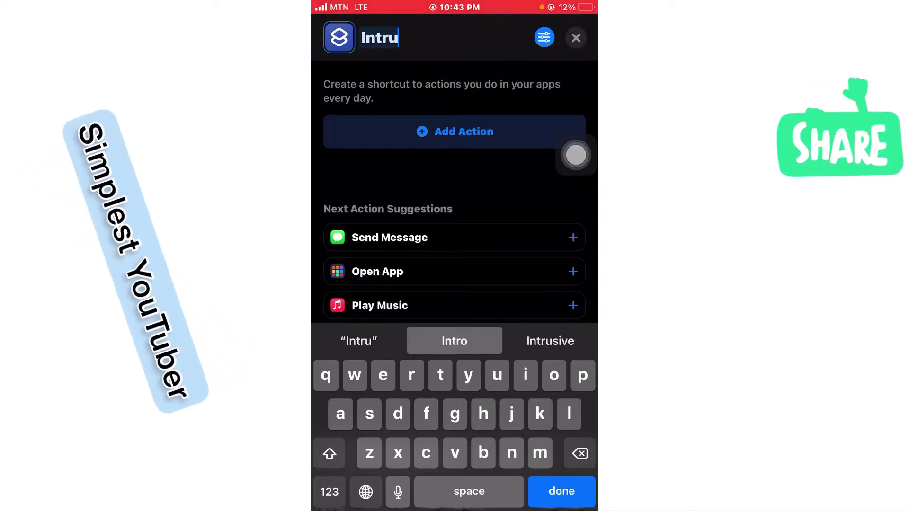
pyautogui.write('d')
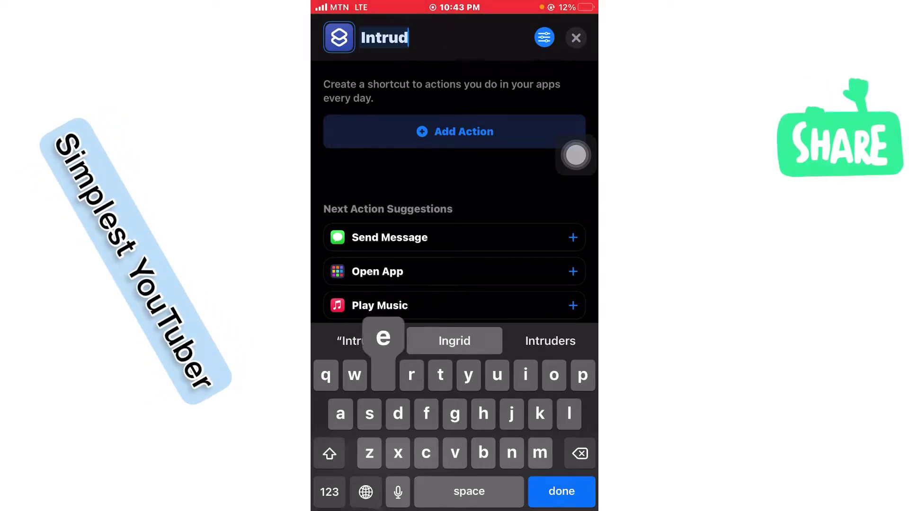
pyautogui.write('er')
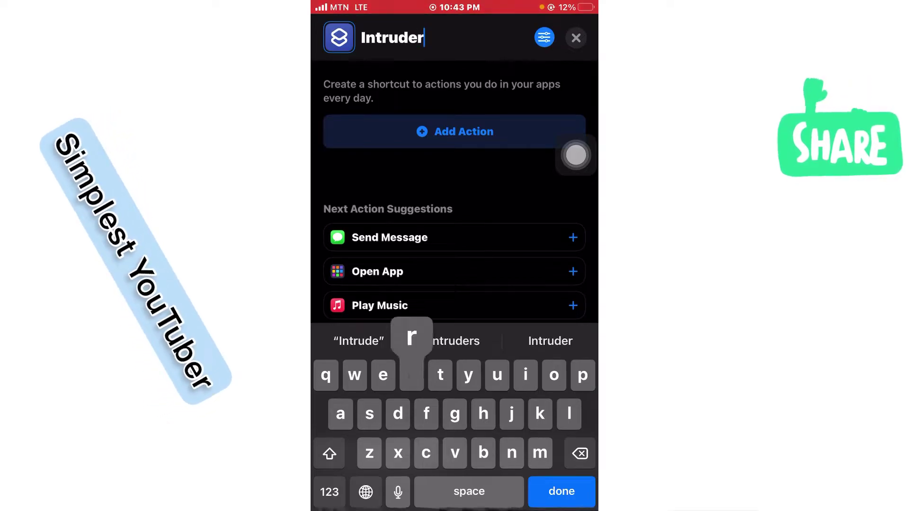
pyautogui.click(329, 491)
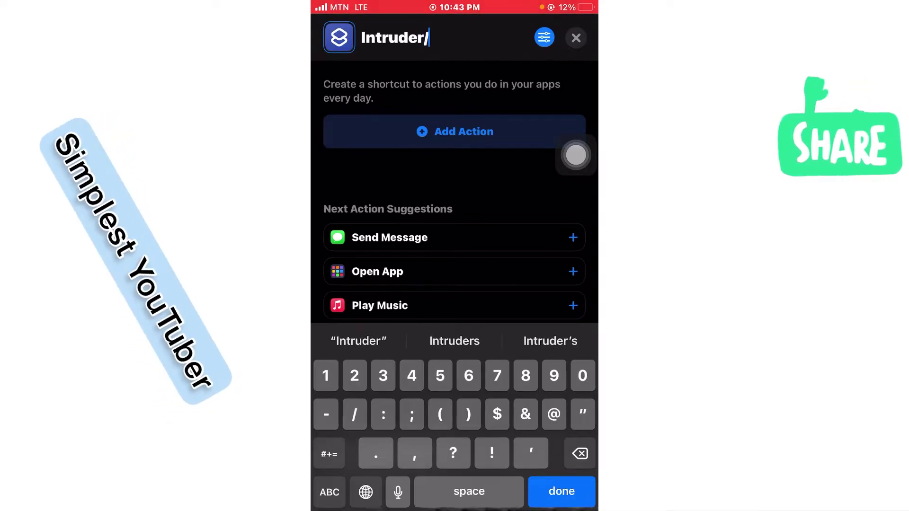
pyautogui.click(329, 491)
pyautogui.write('Hacker')
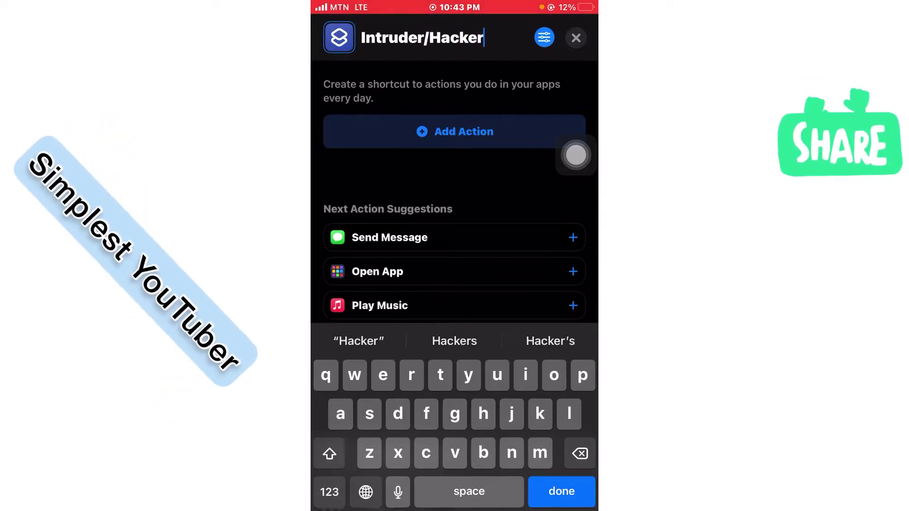
pyautogui.click(561, 491)
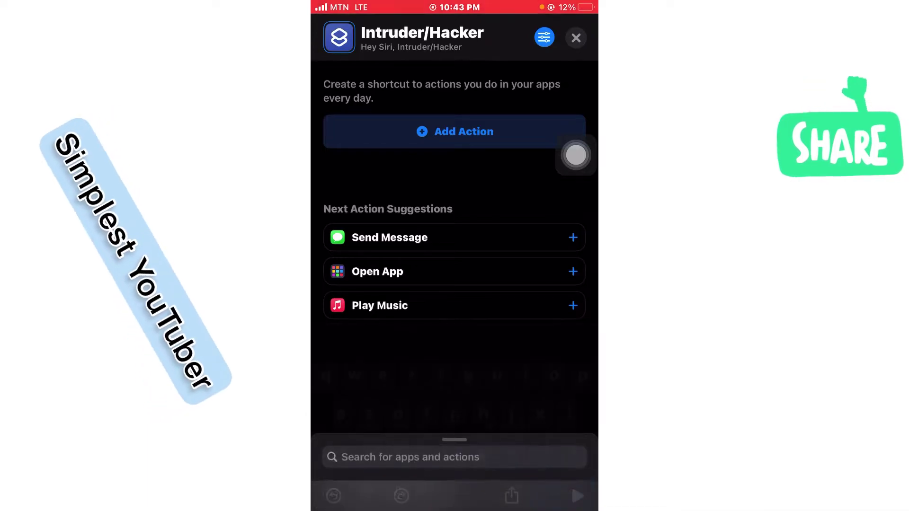
# Step: Add an Open App action set to open Binance
pyautogui.click(454, 131)
pyautogui.click(411, 38)
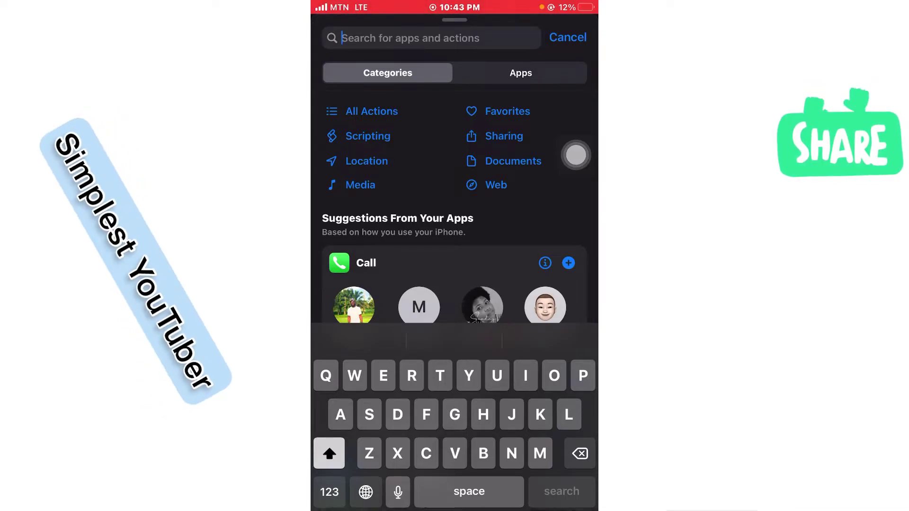
pyautogui.write('Ope')
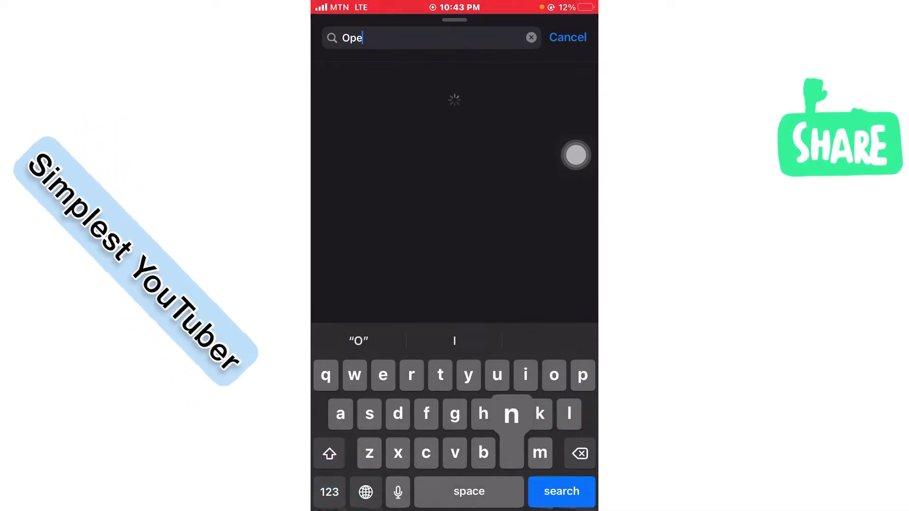
pyautogui.write('n')
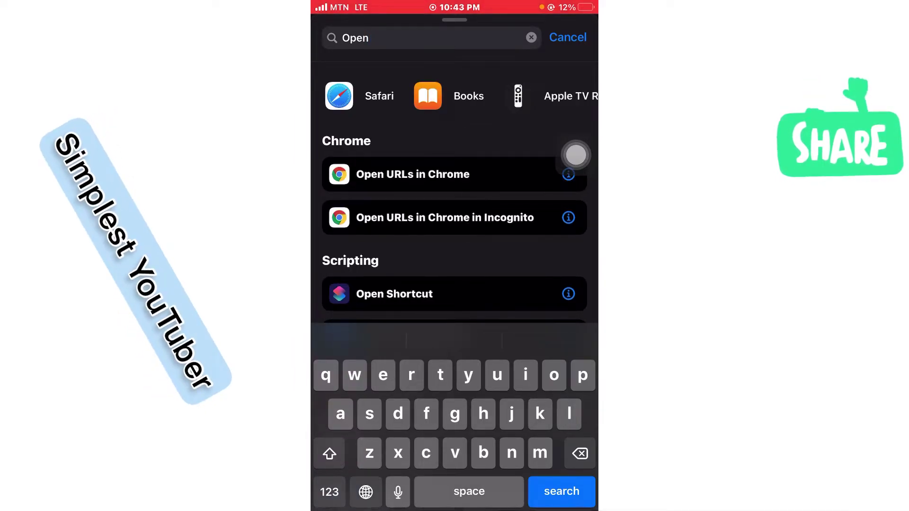
pyautogui.write(' app')
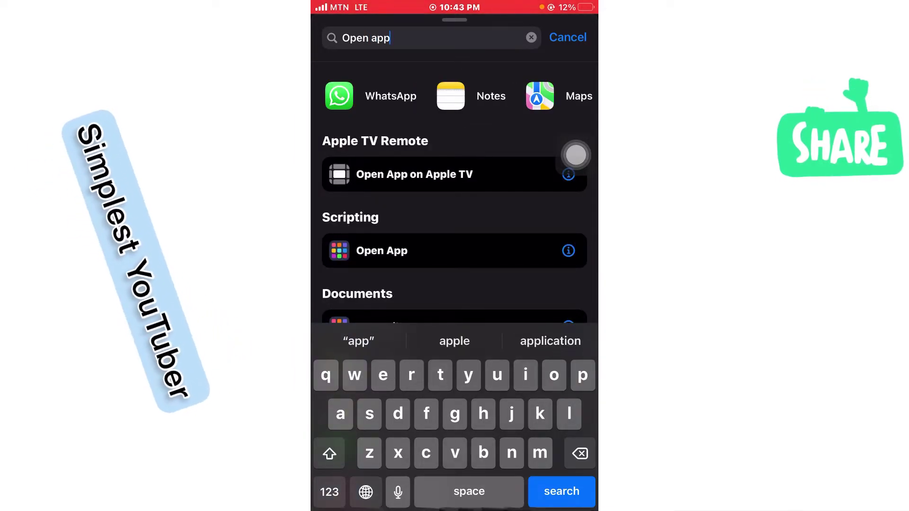
pyautogui.click(382, 251)
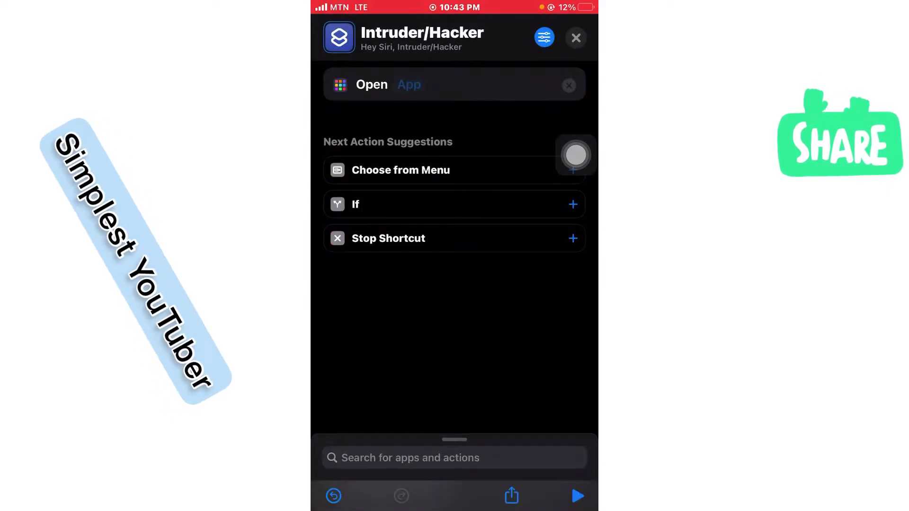
pyautogui.click(409, 85)
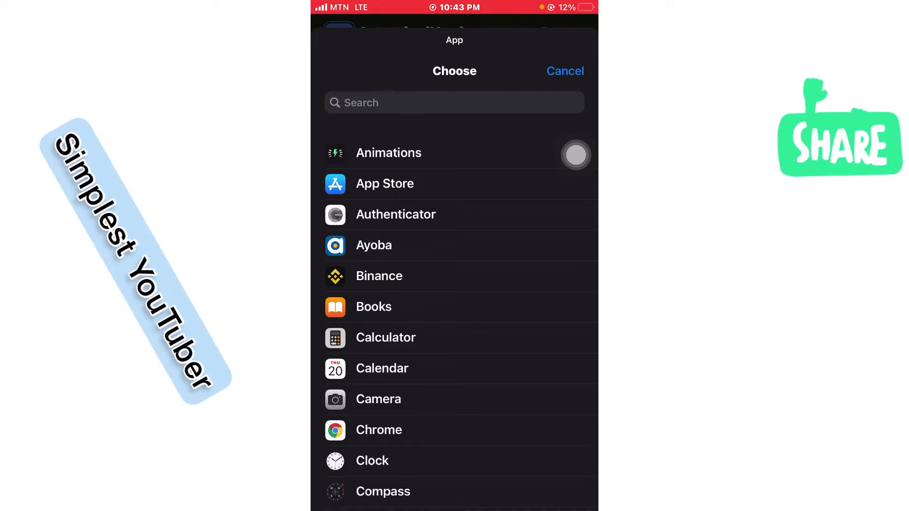
pyautogui.click(379, 276)
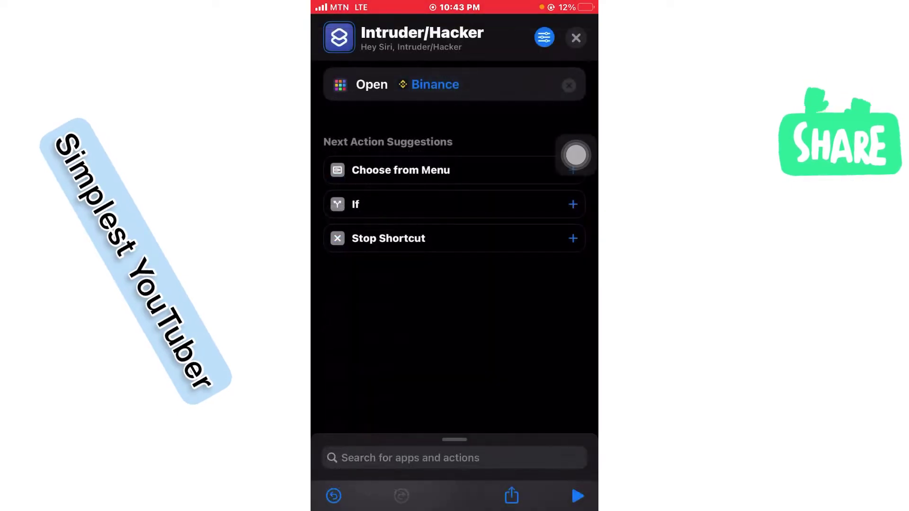
pyautogui.click(410, 457)
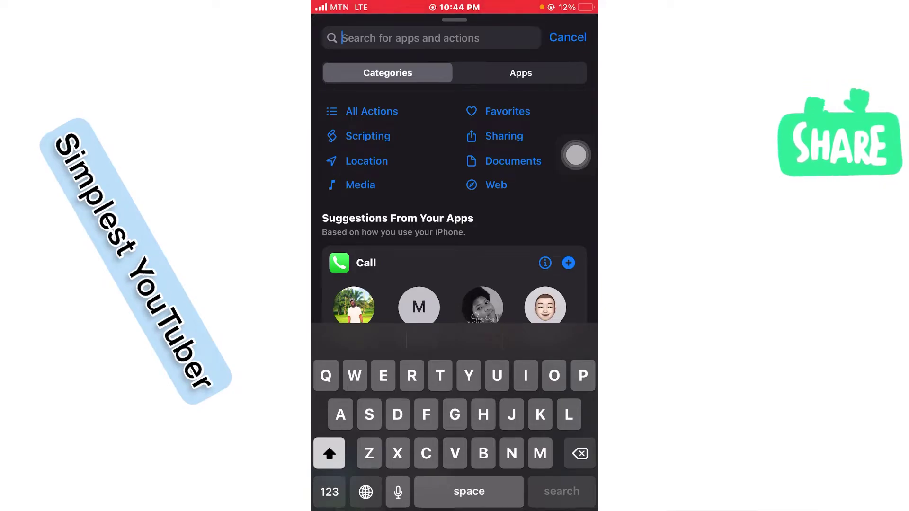
pyautogui.write('V')
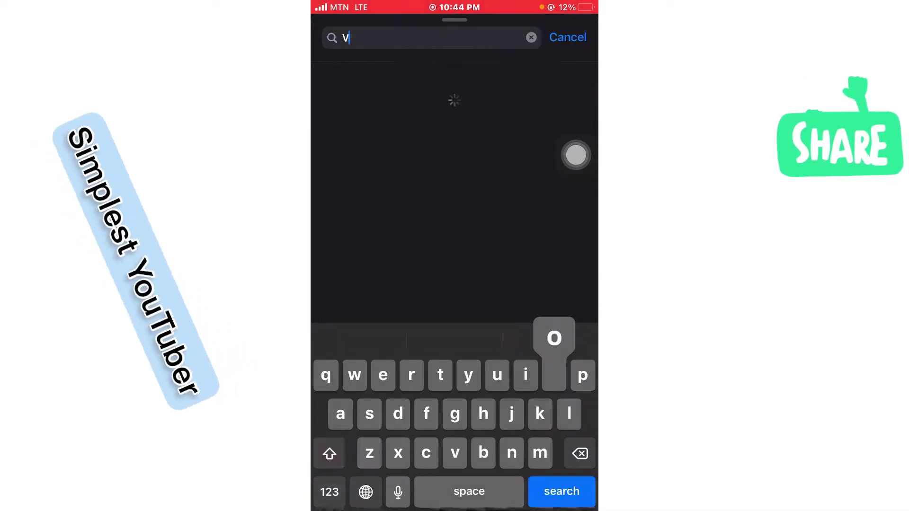
pyautogui.write('oci')
# Step: Add Turn Voice Control On, then a Speak Text action saying 'Snap'
pyautogui.press('BackSpace')
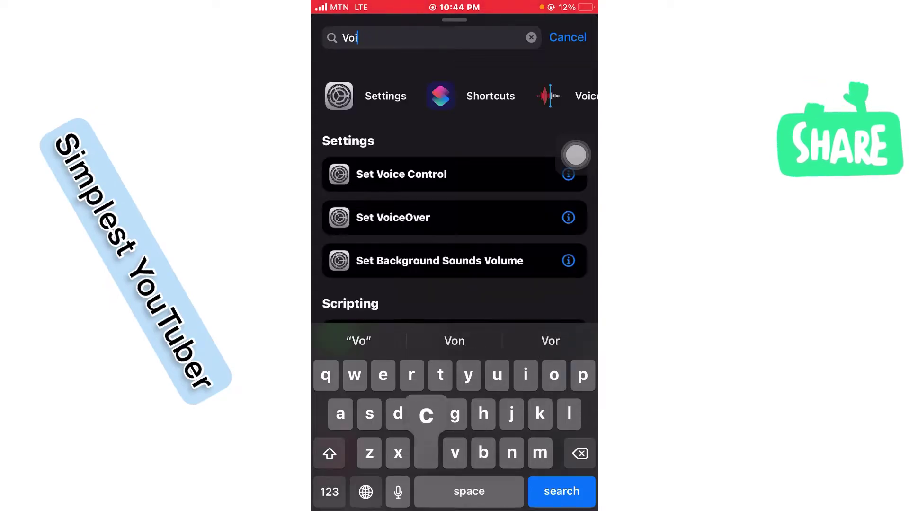
pyautogui.write('ice c')
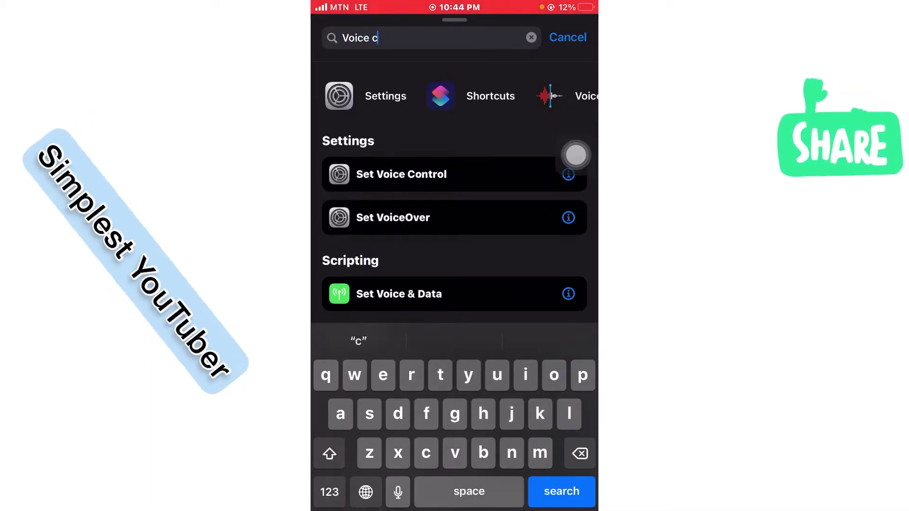
pyautogui.write('ontr')
pyautogui.click(402, 174)
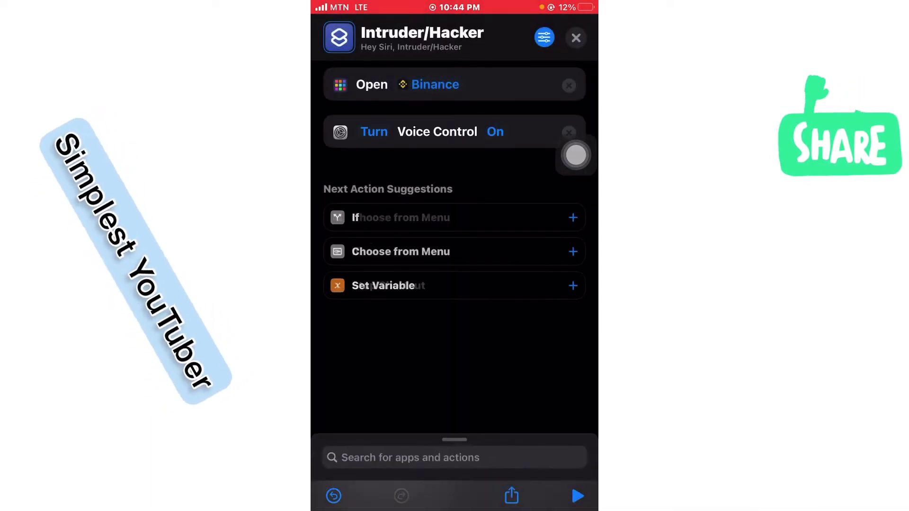
pyautogui.click(455, 457)
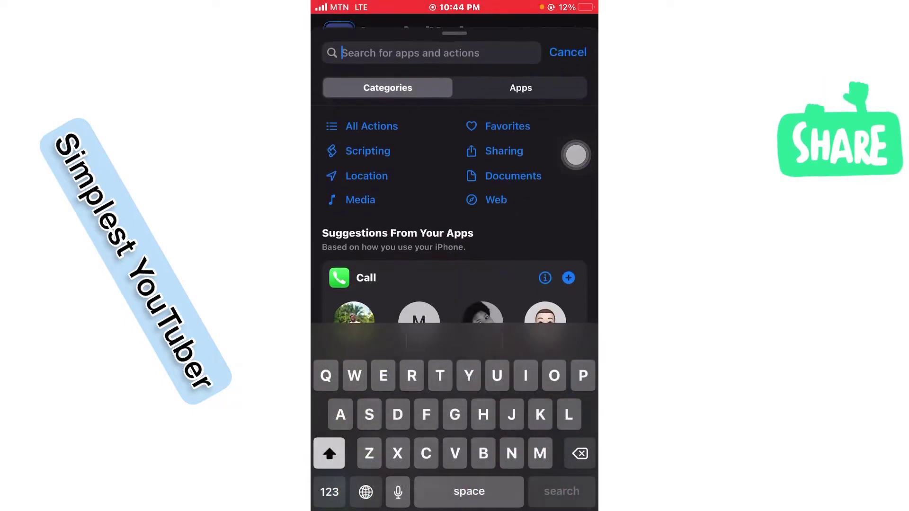
pyautogui.write('Spe')
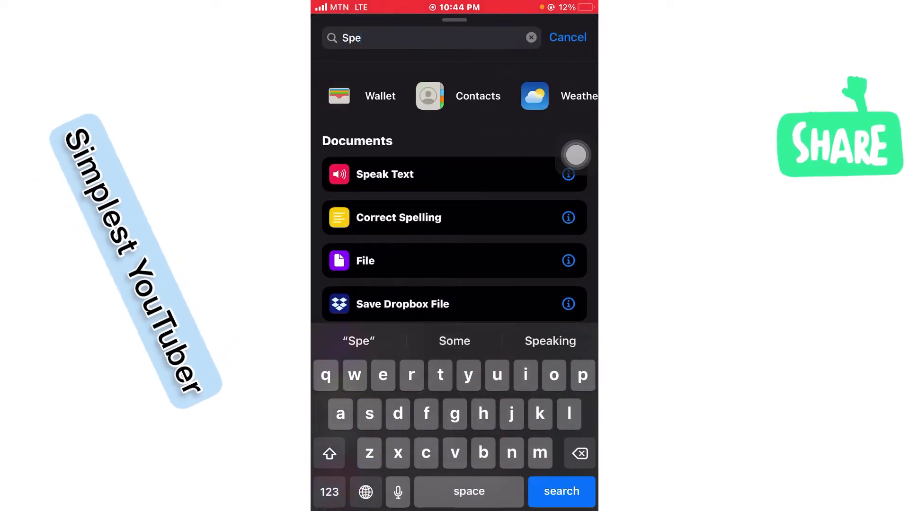
pyautogui.click(385, 174)
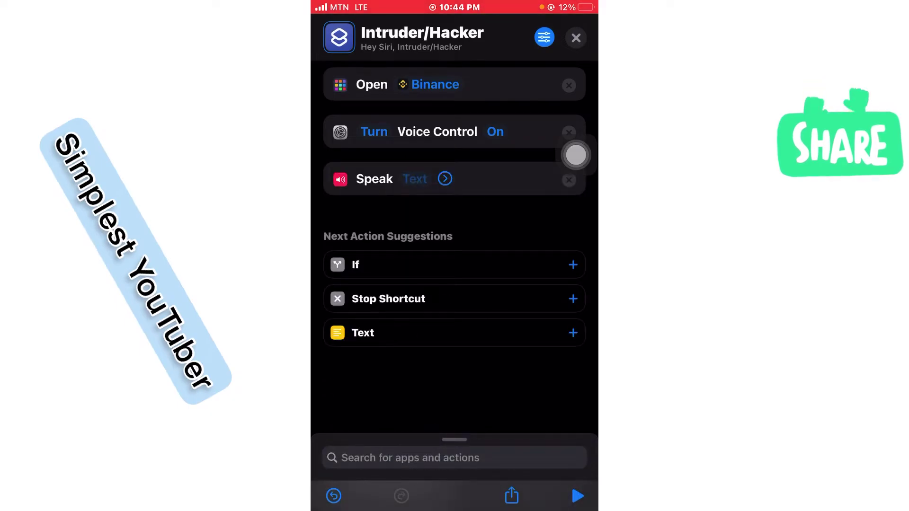
pyautogui.click(415, 179)
pyautogui.write('Snap')
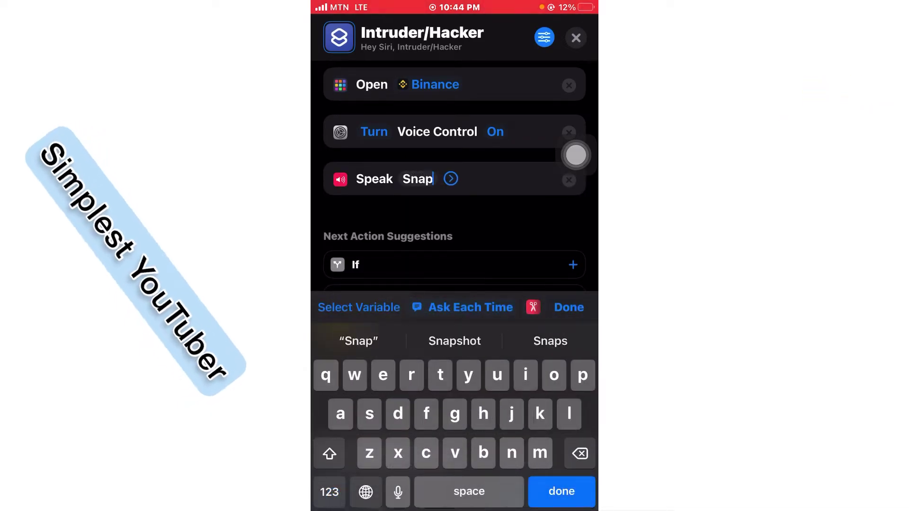
pyautogui.press('Return')
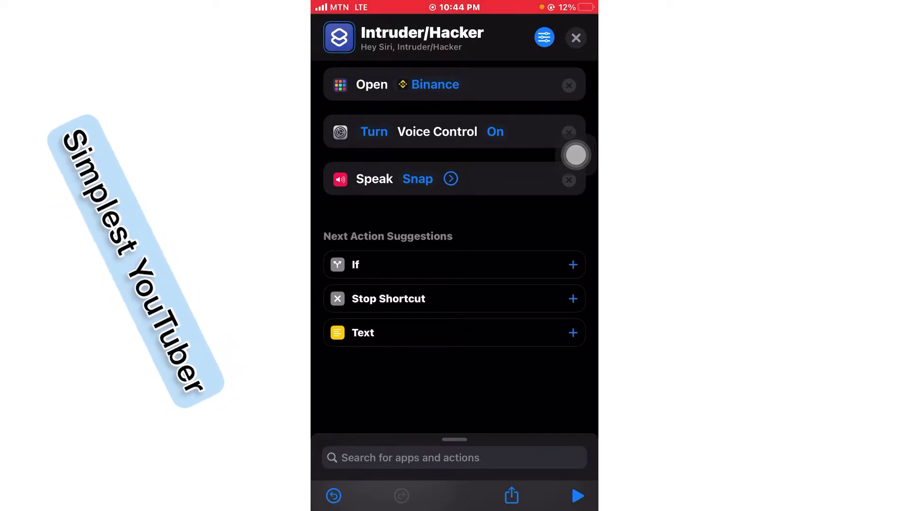
# Step: Add a Take Video action by mistake and delete it again
pyautogui.click(410, 457)
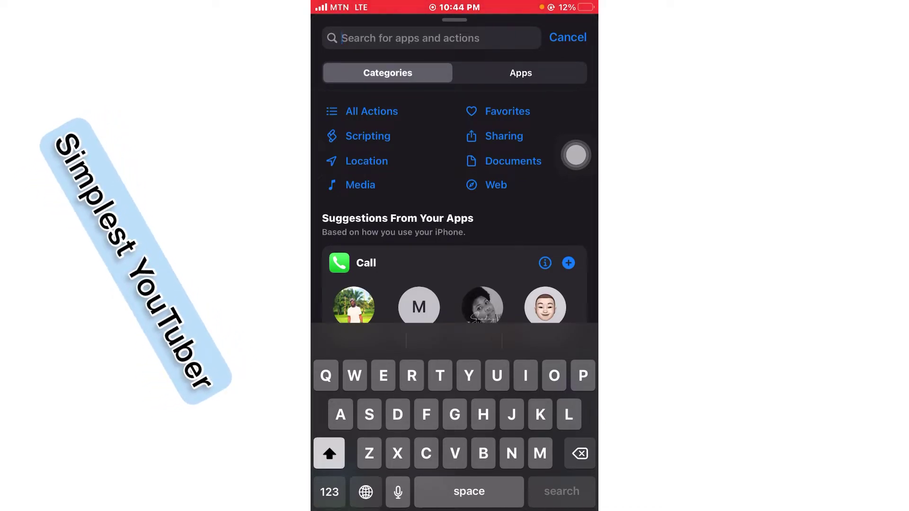
pyautogui.write('Take')
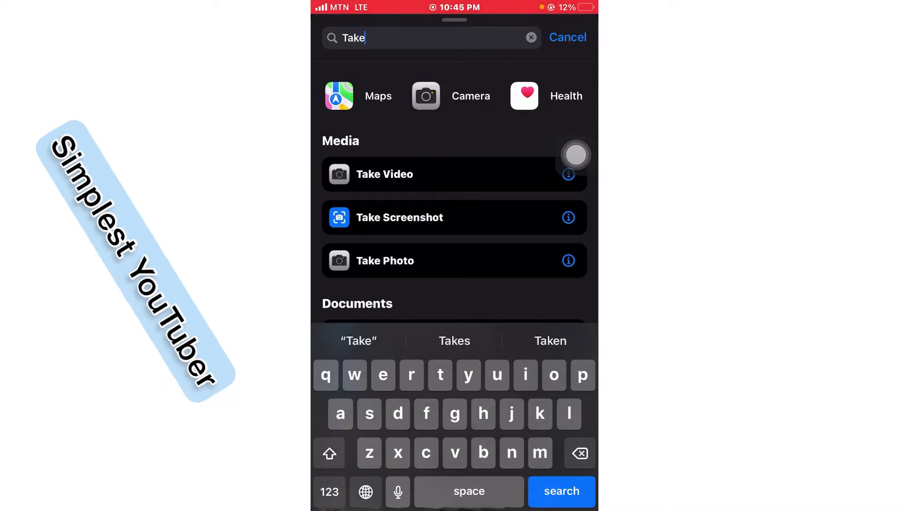
pyautogui.click(384, 174)
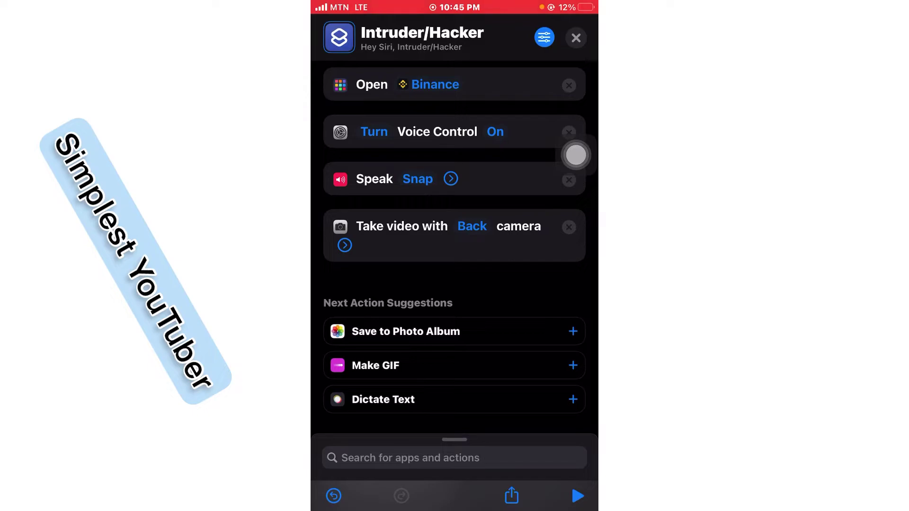
pyautogui.click(569, 225)
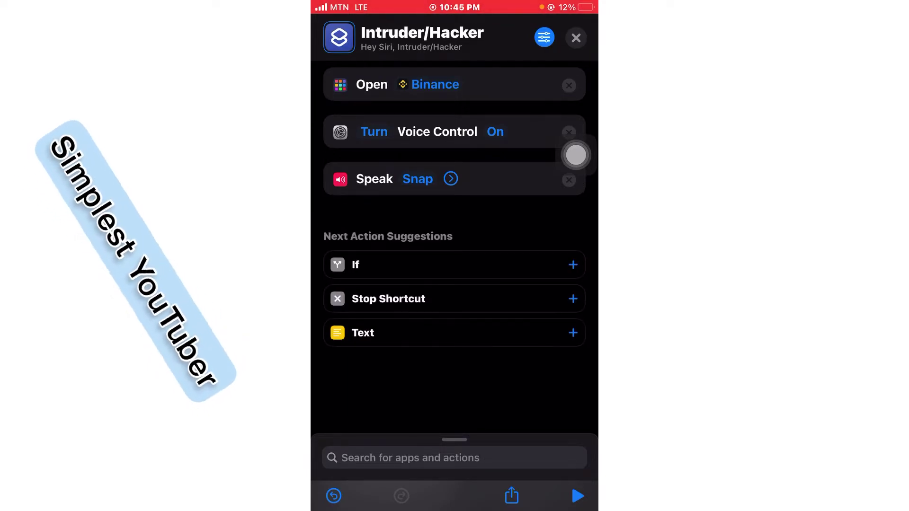
# Step: Add Take Photo with the Front camera and drag it under Open Binance
pyautogui.click(455, 457)
pyautogui.write('Take')
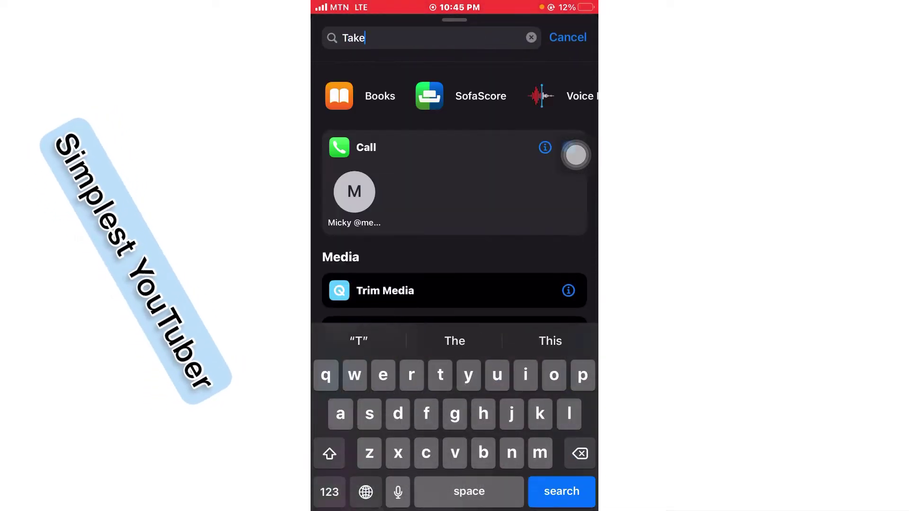
pyautogui.click(385, 260)
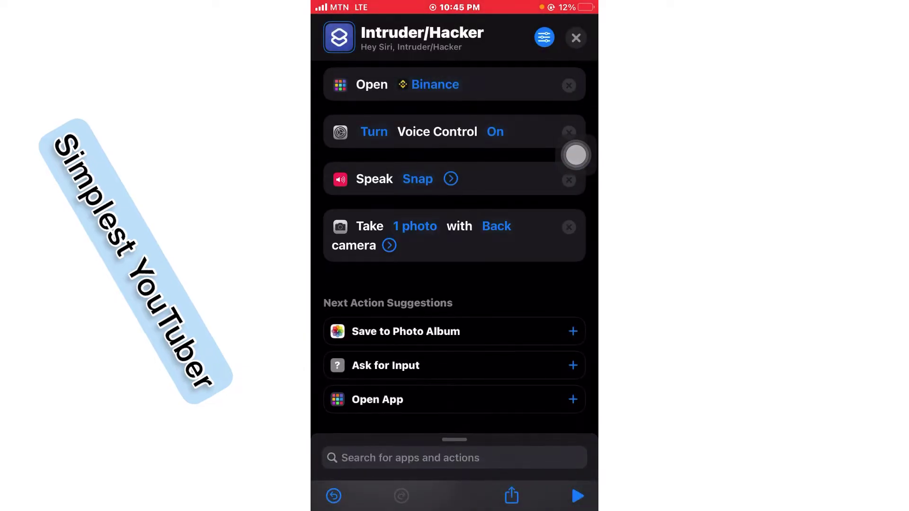
pyautogui.click(496, 226)
pyautogui.click(454, 321)
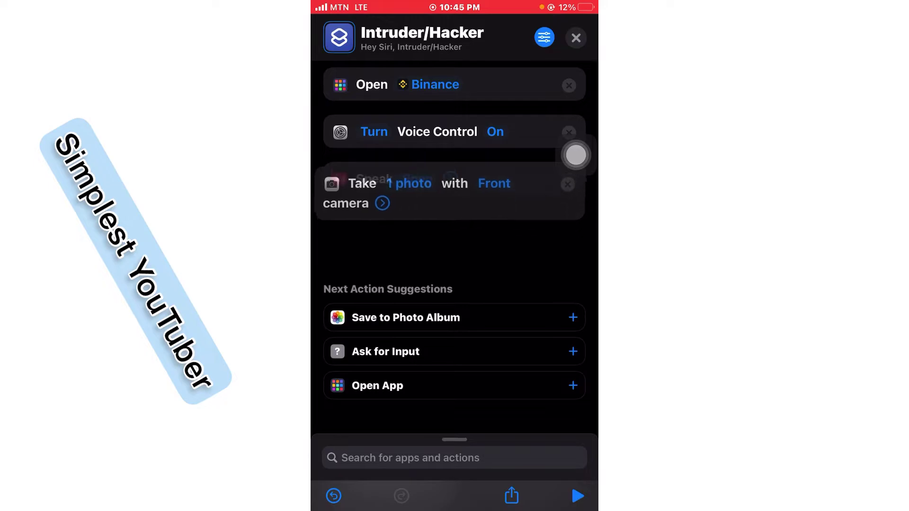
pyautogui.moveTo(419, 193); pyautogui.dragTo(419, 141)
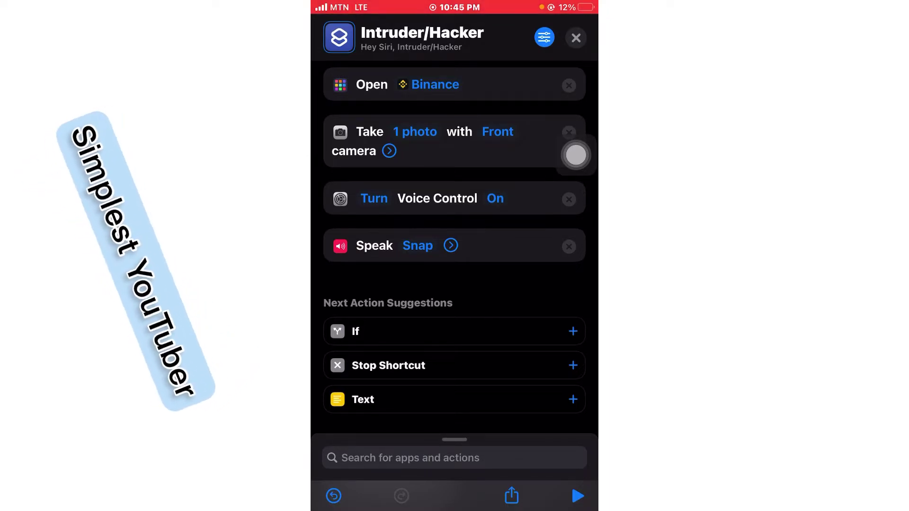
# Step: Append a Get Latest Photos action after the Speak Snap action
pyautogui.click(454, 458)
pyautogui.write('Phot')
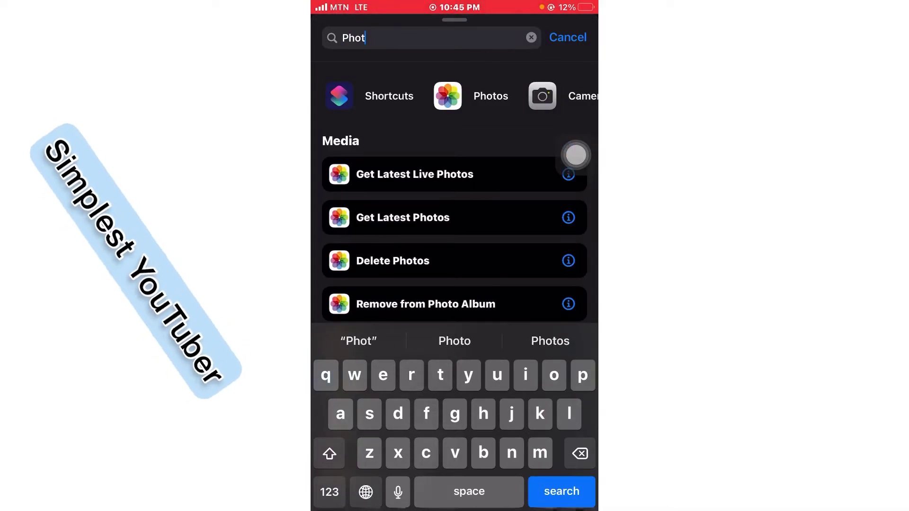
pyautogui.click(567, 37)
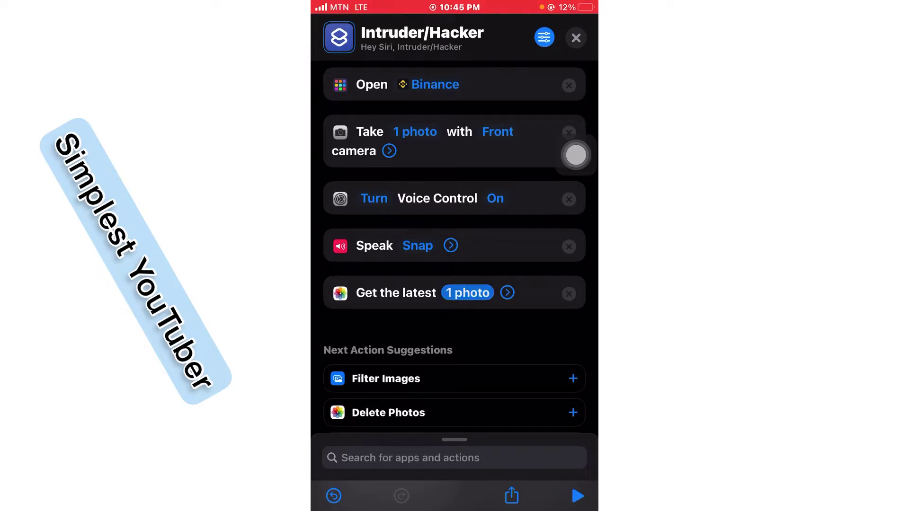
pyautogui.click(417, 246)
# Step: Delete Get Latest Photos, move Take Photo below Speak, and save photos to Intruders/Hacker
pyautogui.click(569, 293)
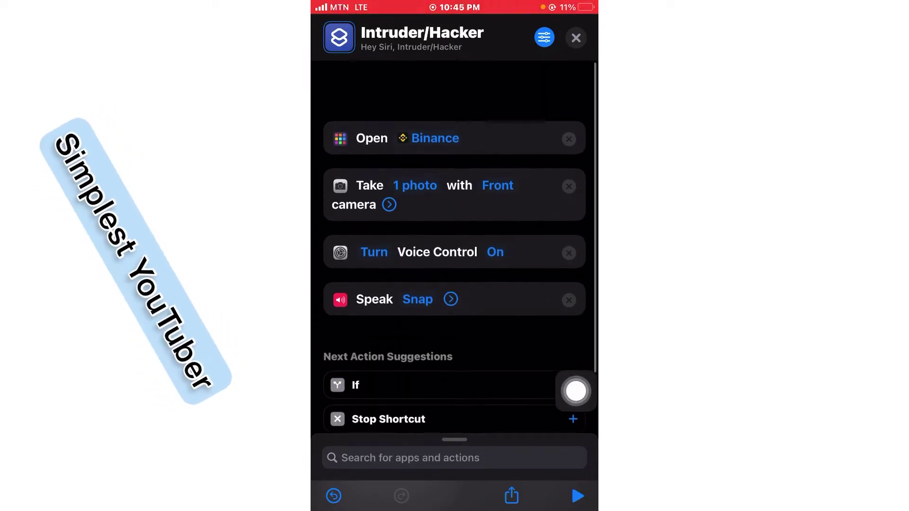
pyautogui.moveTo(426, 140)
pyautogui.mouseDown()
pyautogui.moveTo(410, 175)
pyautogui.moveTo(402, 254)
pyautogui.mouseUp()
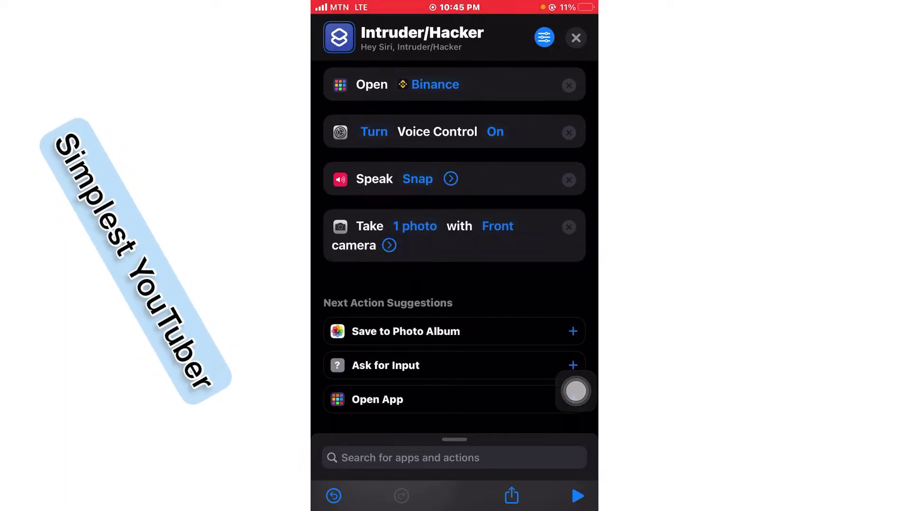
pyautogui.click(406, 331)
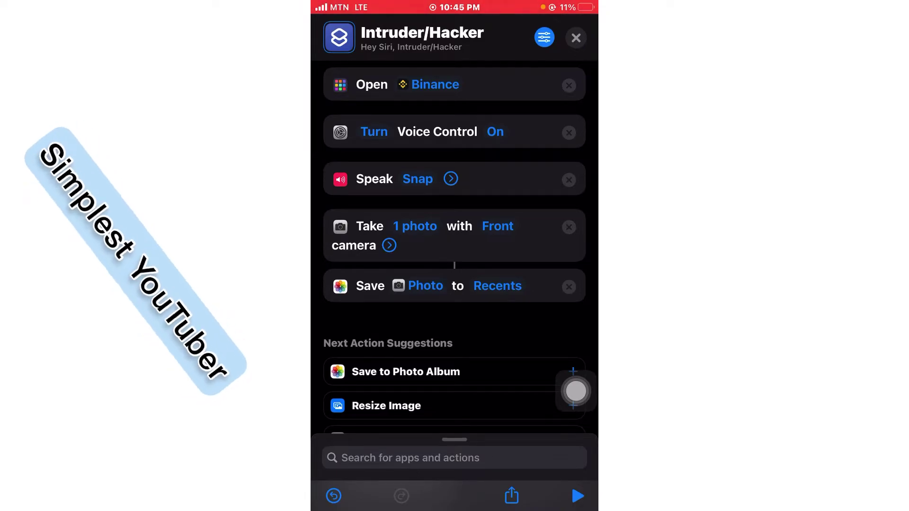
pyautogui.click(497, 286)
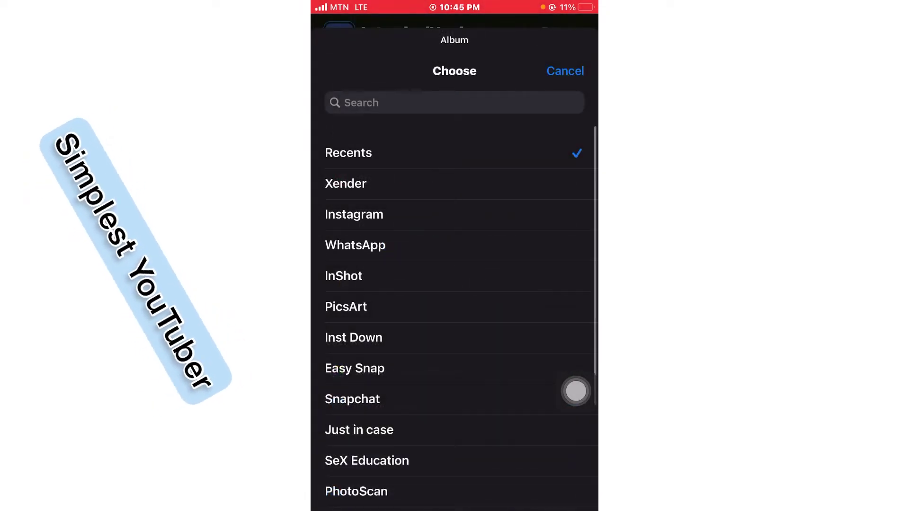
pyautogui.scroll(-5, 455, 320)
pyautogui.click(374, 433)
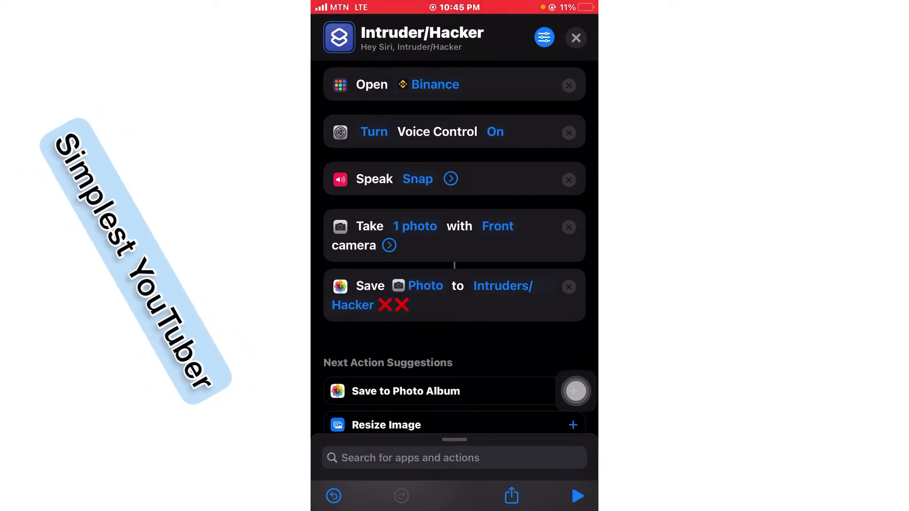
pyautogui.click(576, 37)
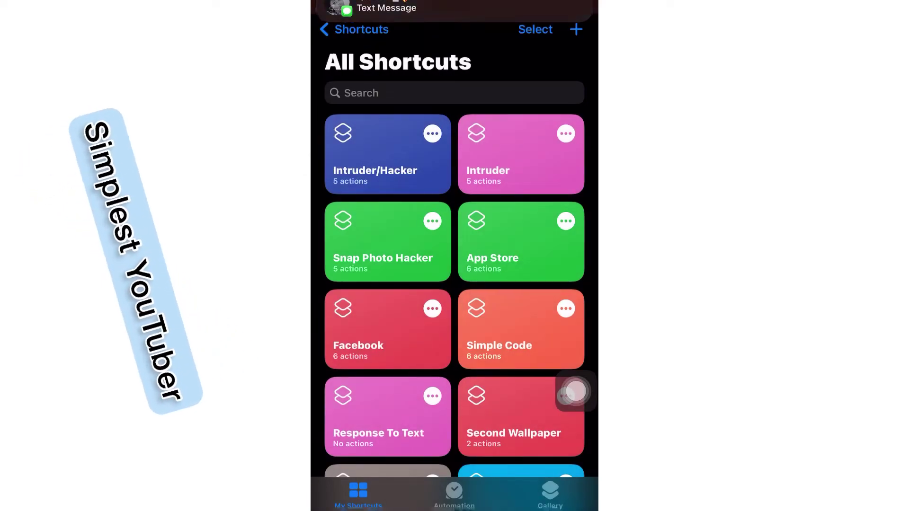
# Step: Create a personal automation with an App trigger for when Binance is opened
pyautogui.click(454, 494)
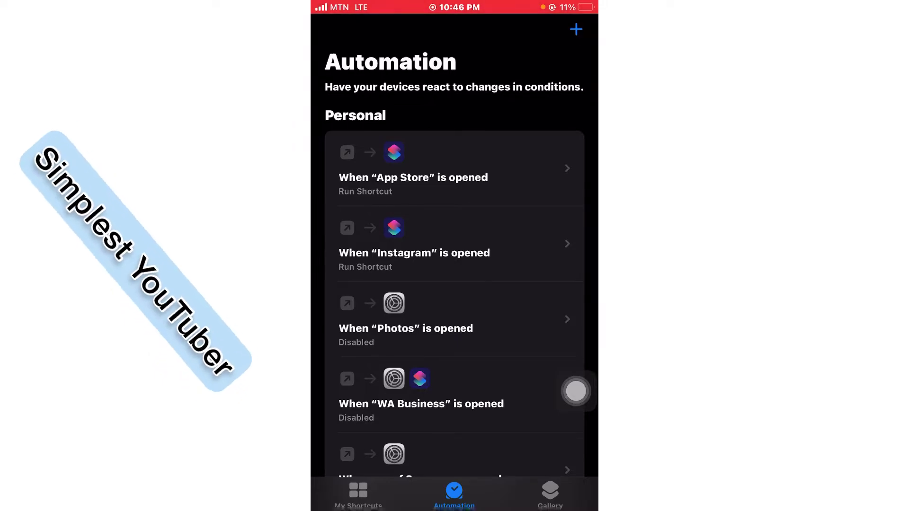
pyautogui.click(576, 30)
pyautogui.click(454, 223)
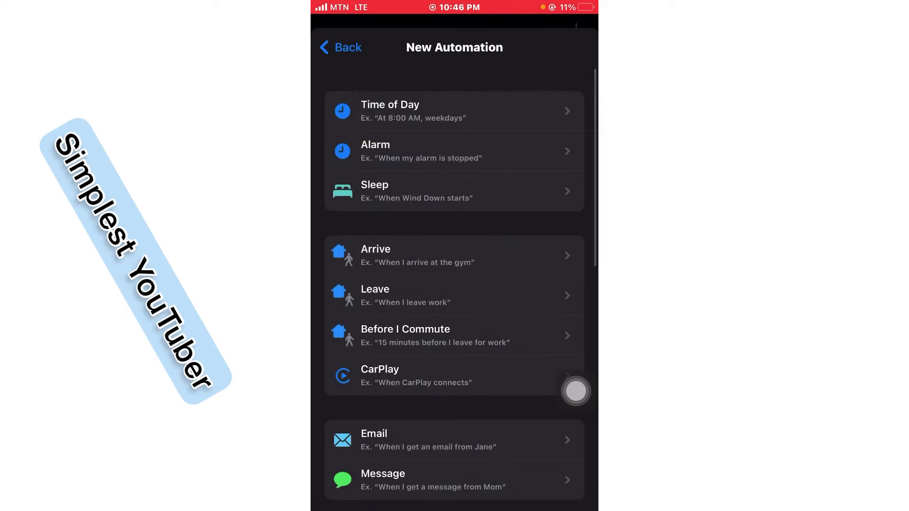
pyautogui.scroll(-3, 455, 284)
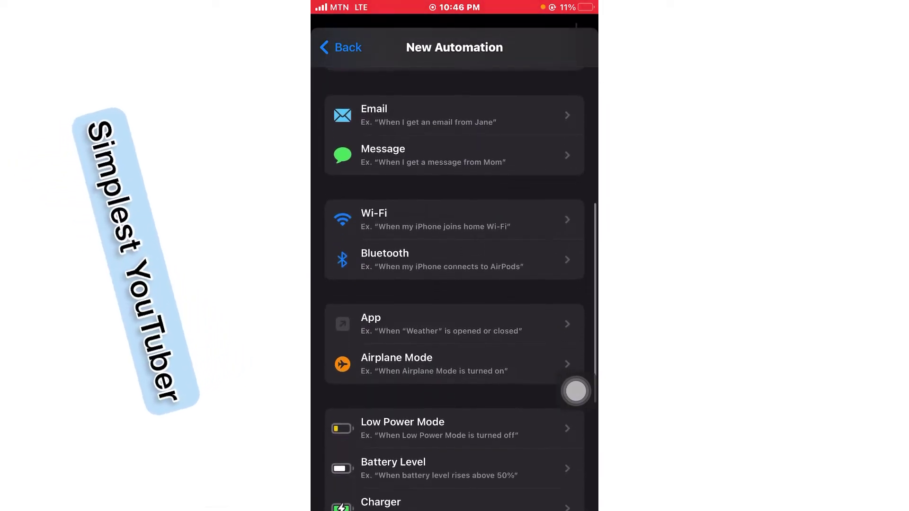
pyautogui.click(426, 324)
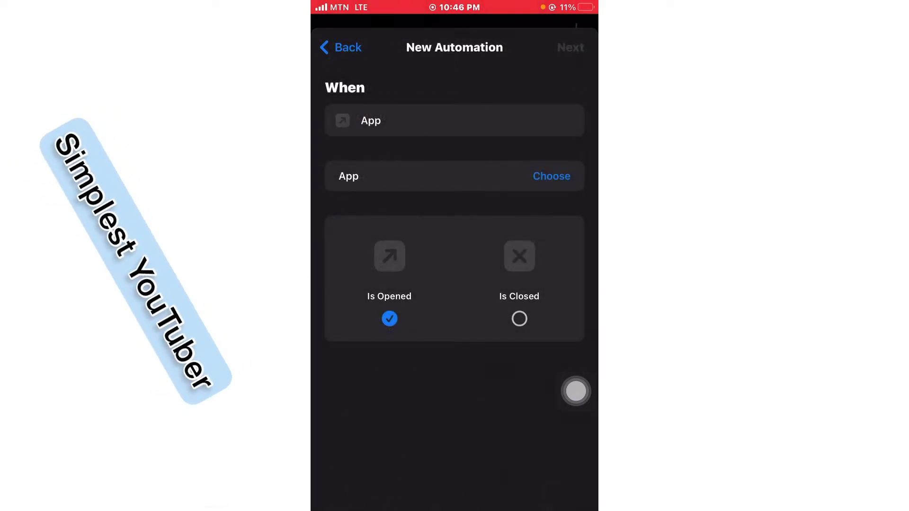
pyautogui.click(551, 176)
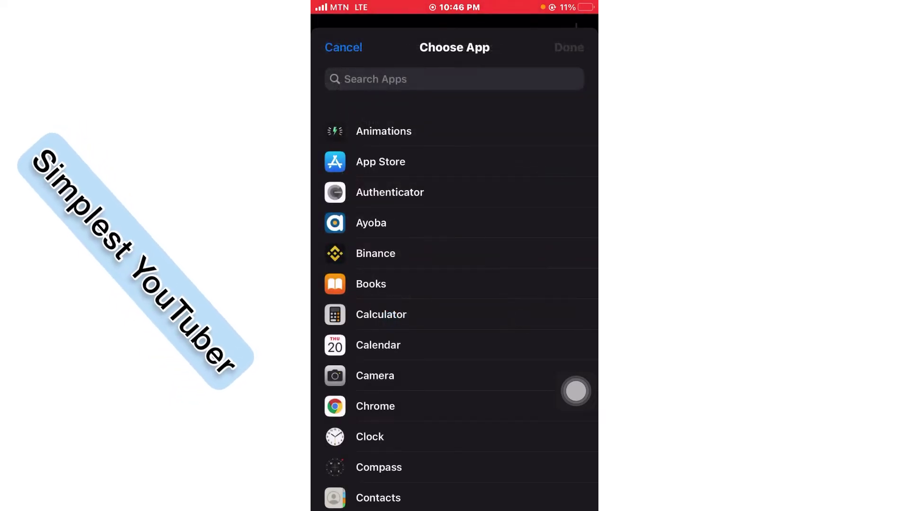
pyautogui.click(426, 79)
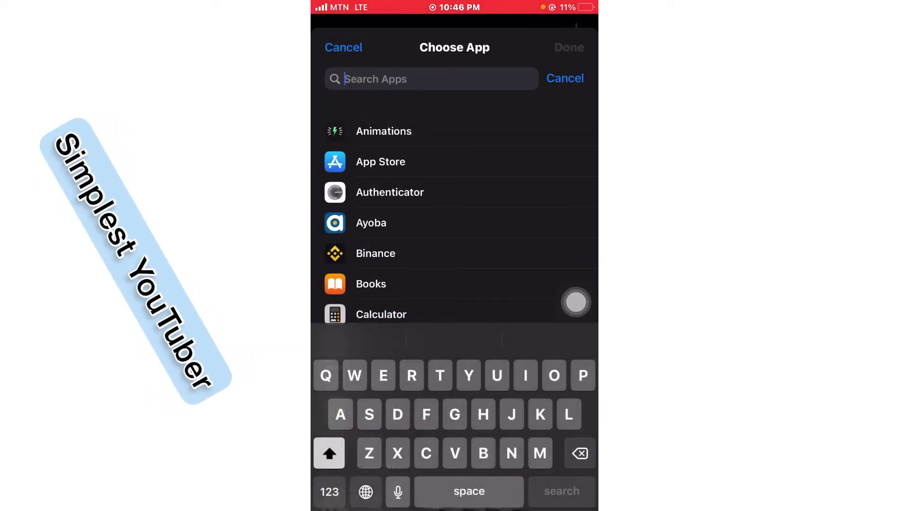
pyautogui.click(375, 254)
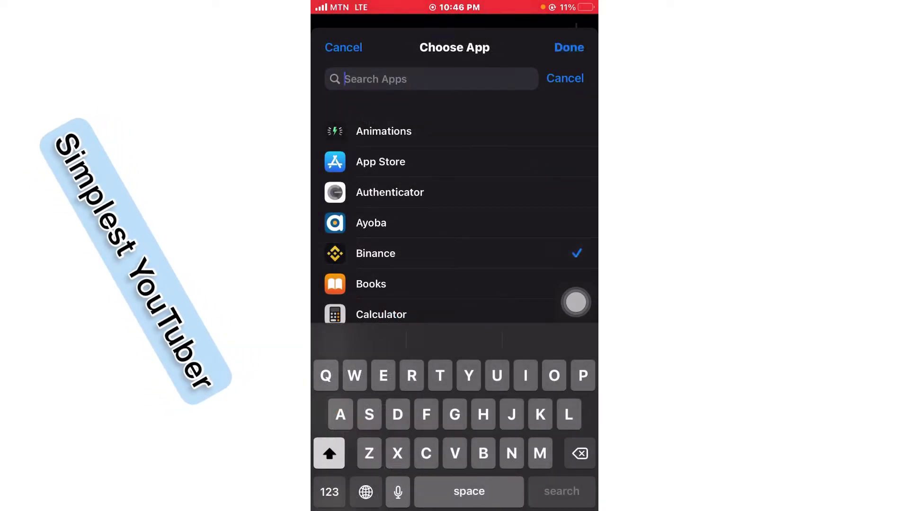
pyautogui.click(569, 47)
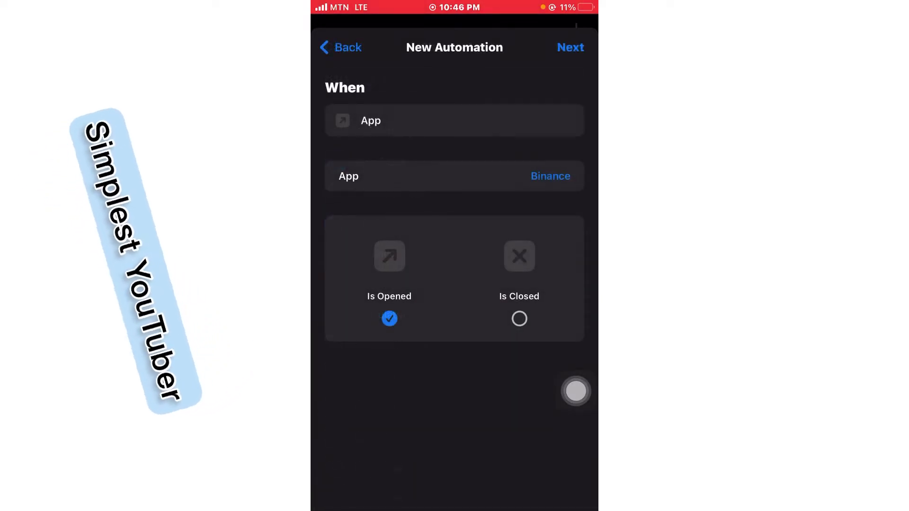
pyautogui.click(570, 47)
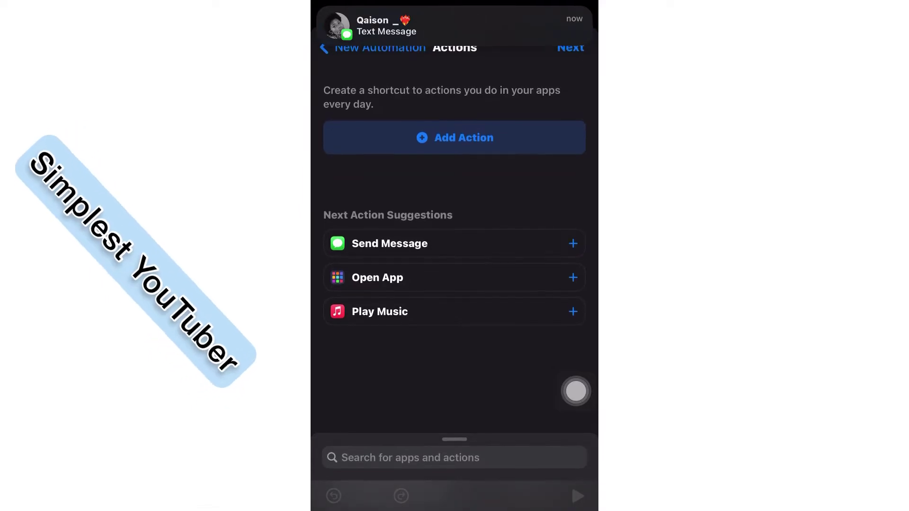
# Step: Add a Run Shortcut action that runs the Intruder/Hacker shortcut
pyautogui.click(455, 137)
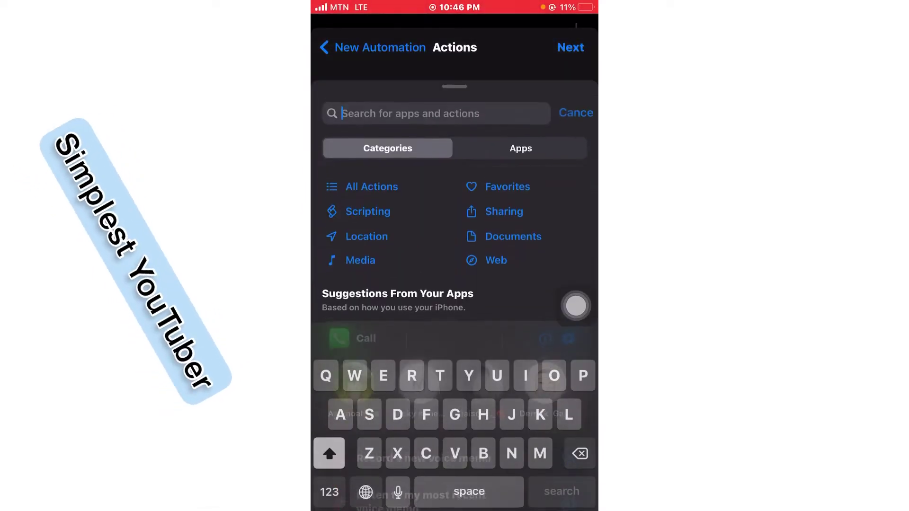
pyautogui.click(567, 104)
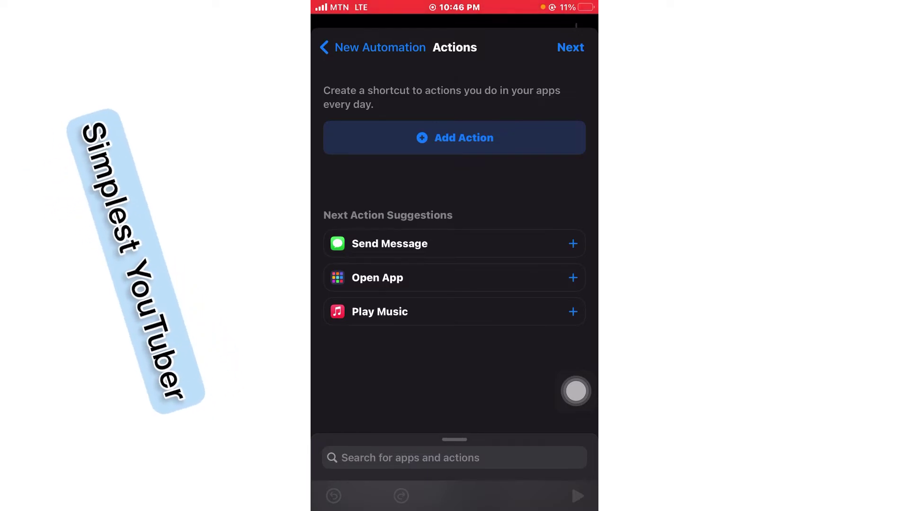
pyautogui.click(454, 459)
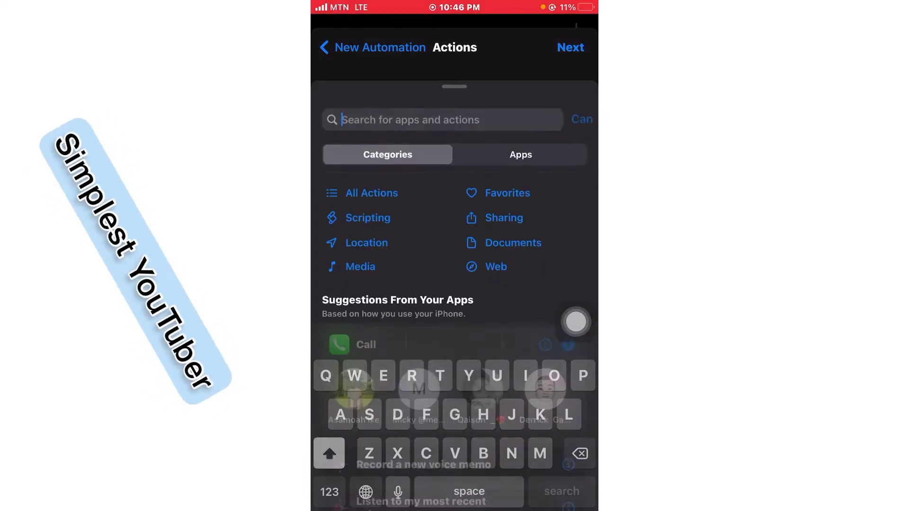
pyautogui.write('Run')
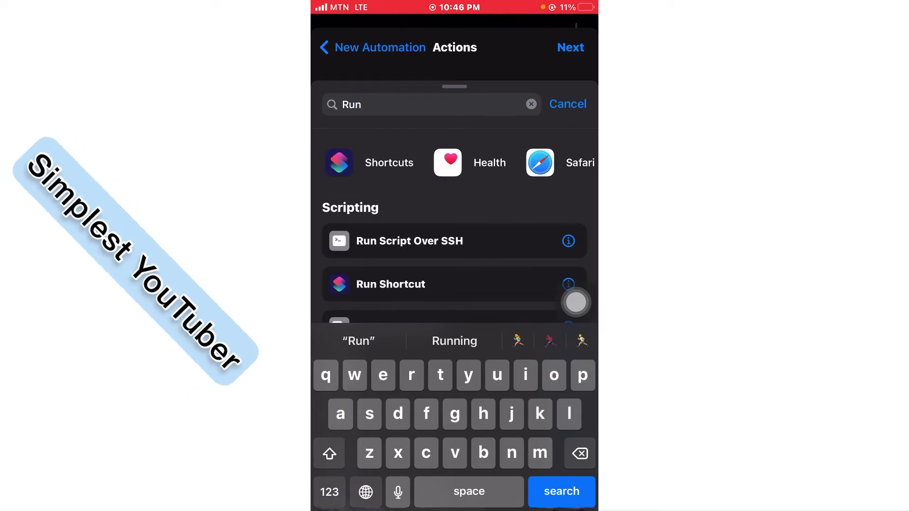
pyautogui.click(567, 104)
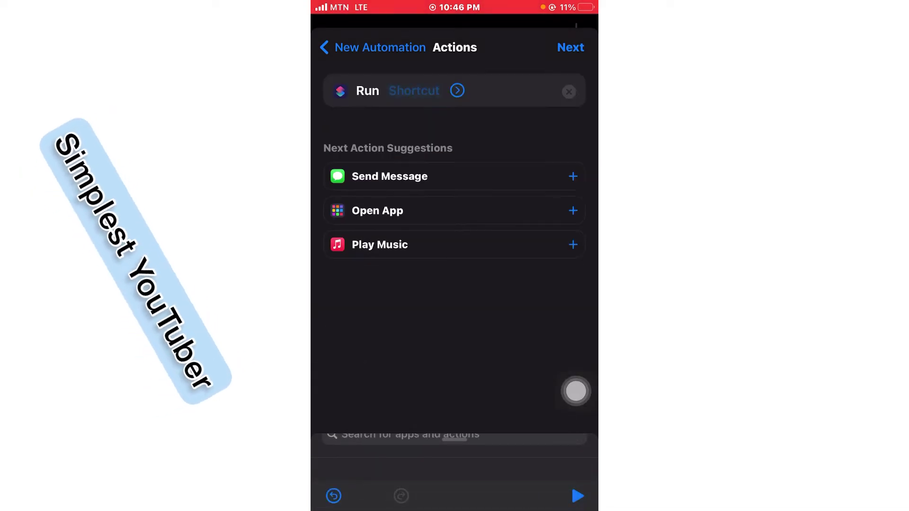
pyautogui.click(414, 91)
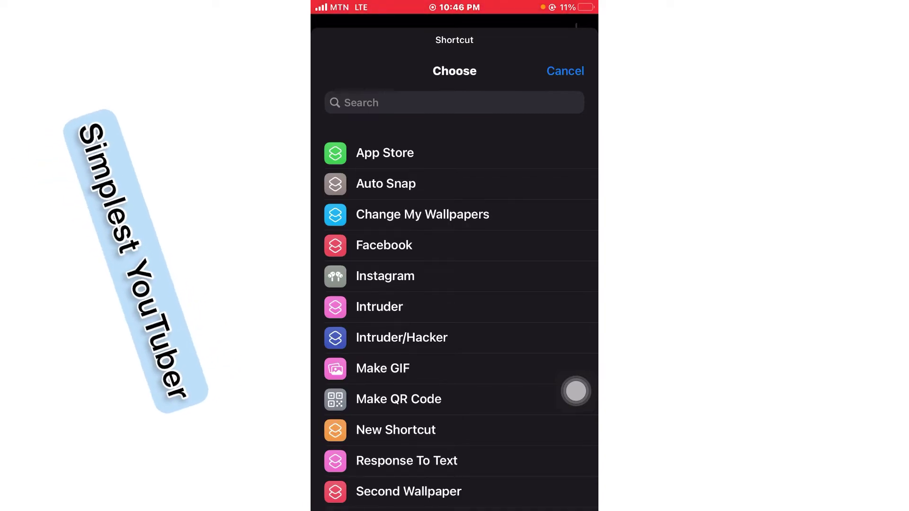
pyautogui.click(402, 337)
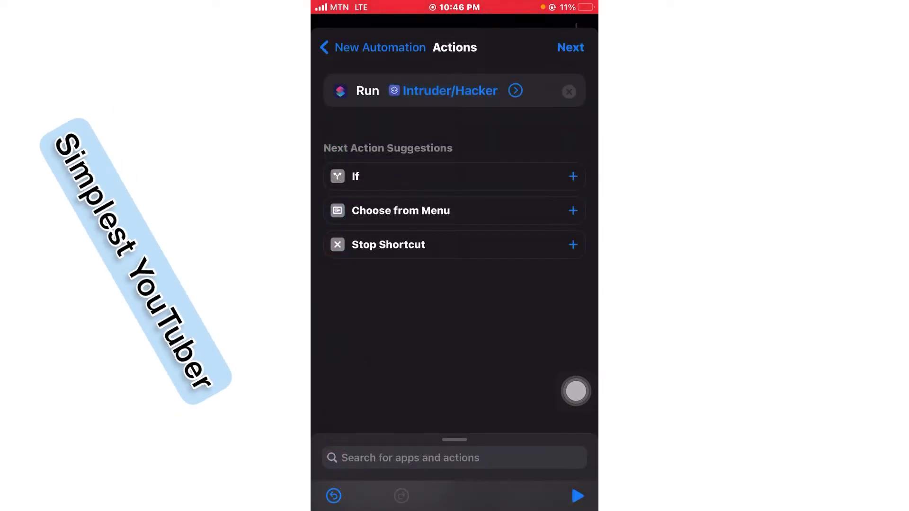
# Step: Turn off Ask Before Running, confirm Don't Ask, and save the automation
pyautogui.click(571, 47)
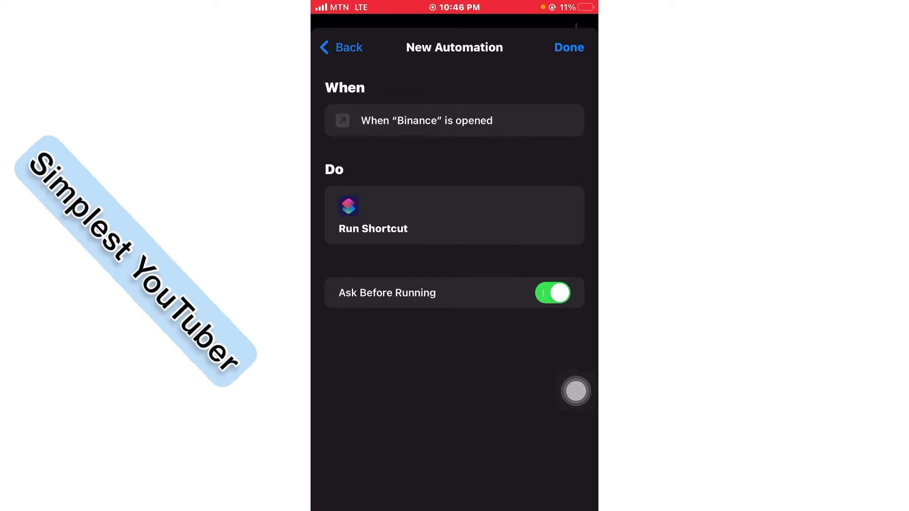
pyautogui.click(553, 292)
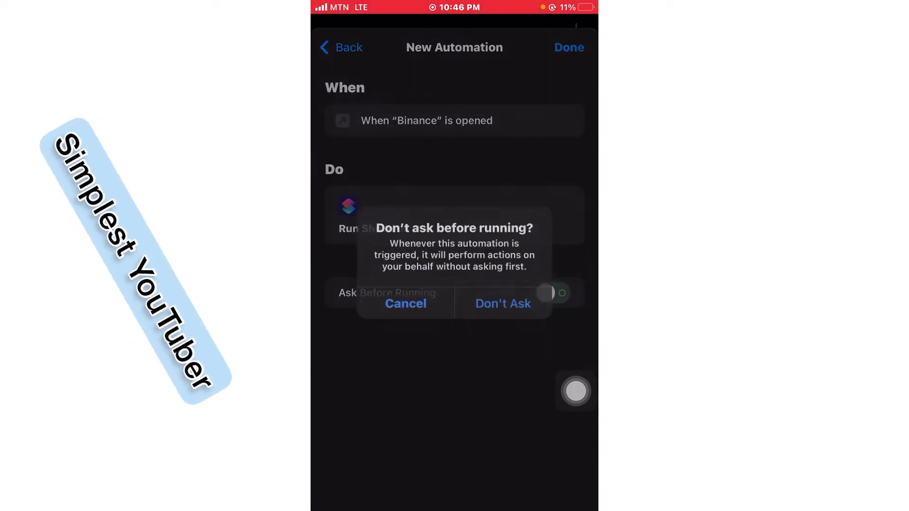
pyautogui.click(500, 302)
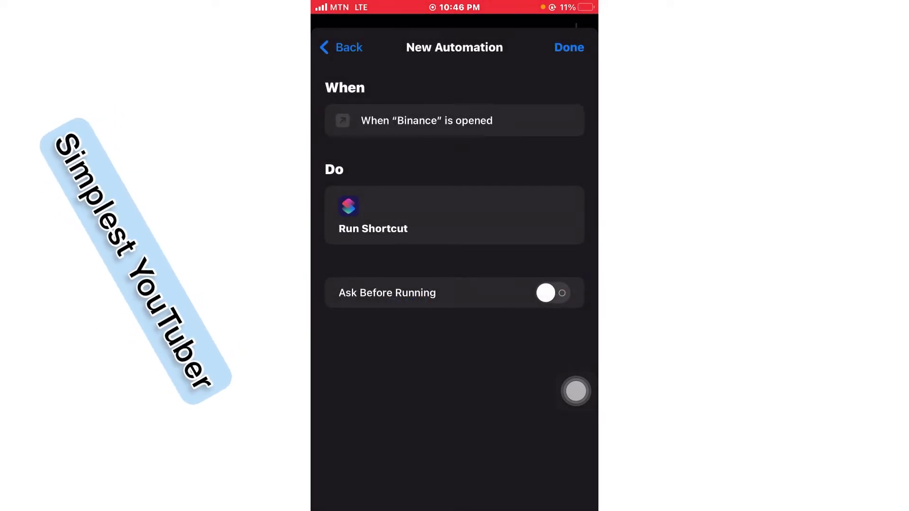
pyautogui.click(568, 48)
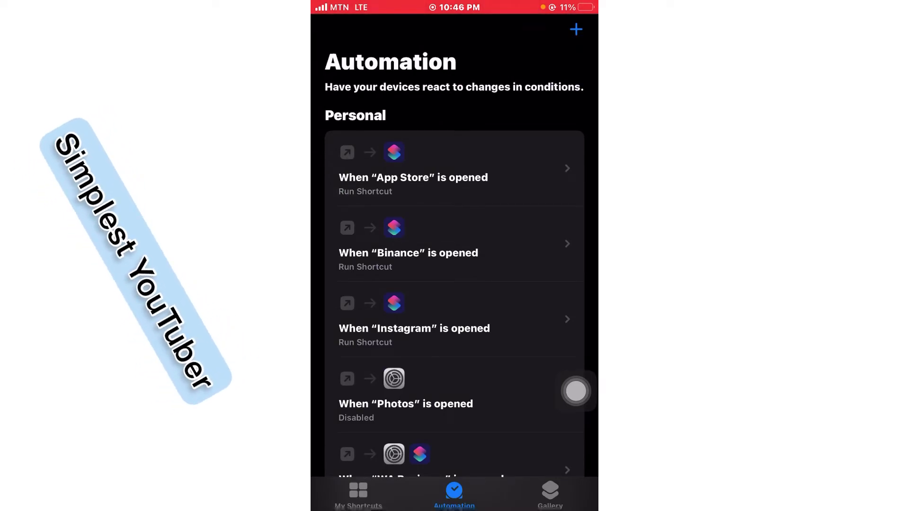
# Step: Open Intruder/Hacker and turn off Show Camera Preview on Take Photo
pyautogui.click(358, 495)
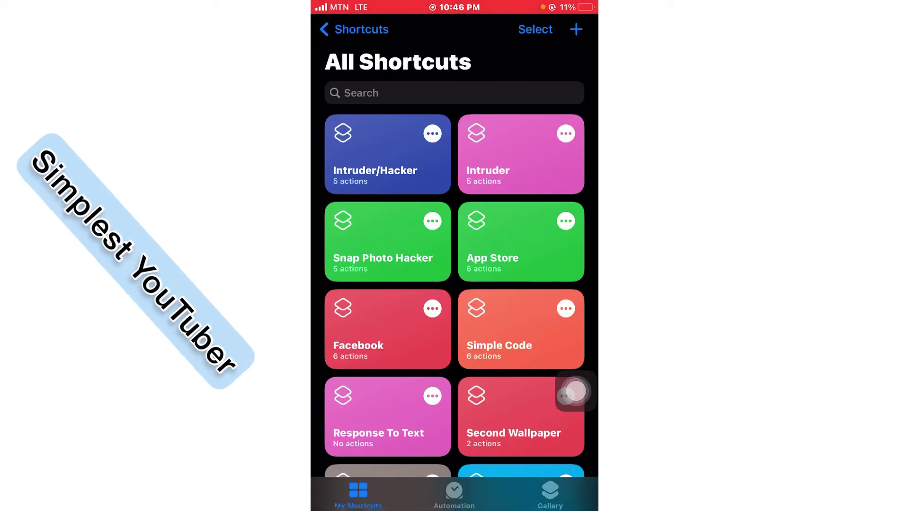
pyautogui.click(387, 153)
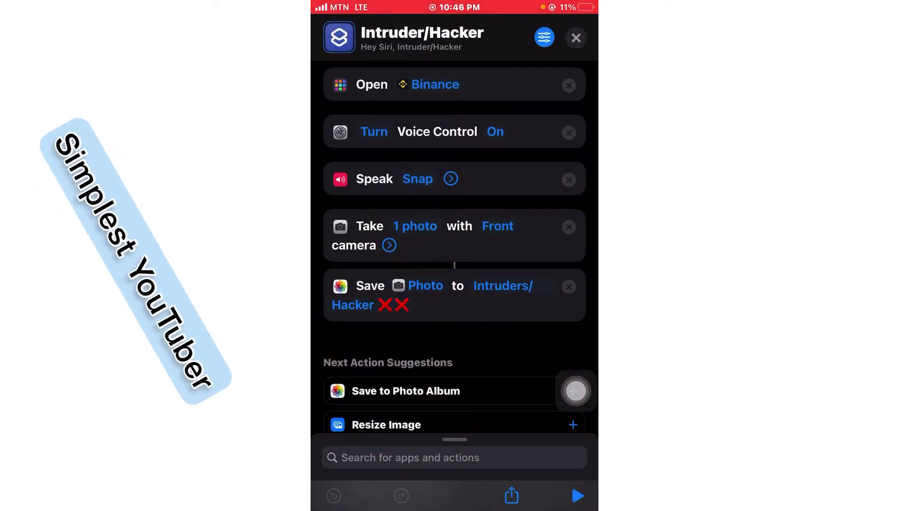
pyautogui.click(389, 246)
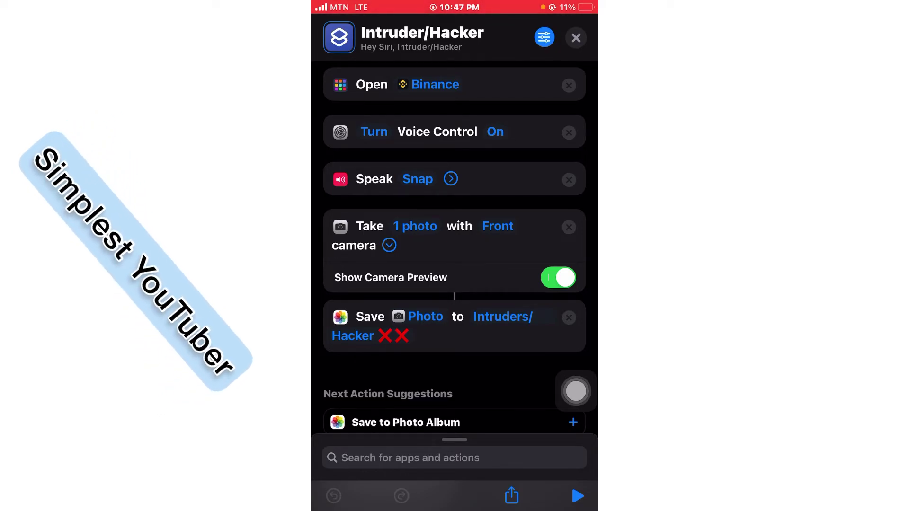
pyautogui.click(558, 278)
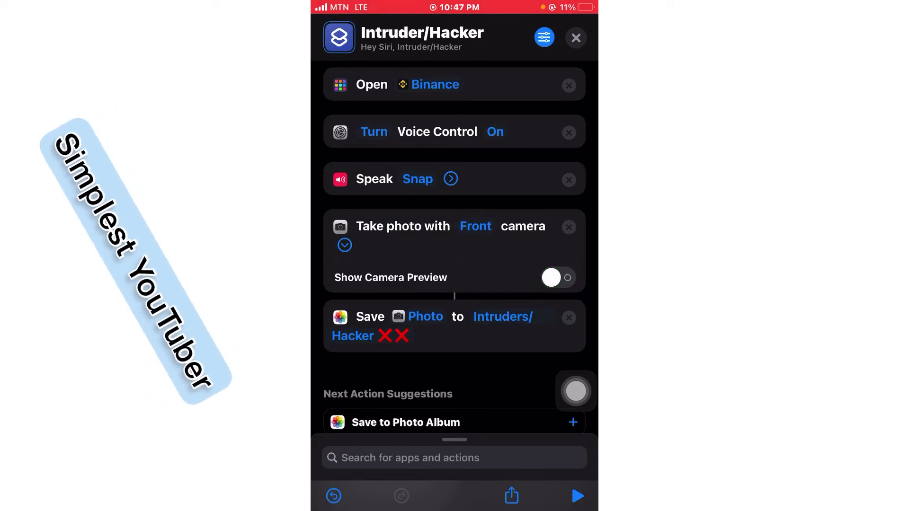
pyautogui.scroll(-1, 455, 213)
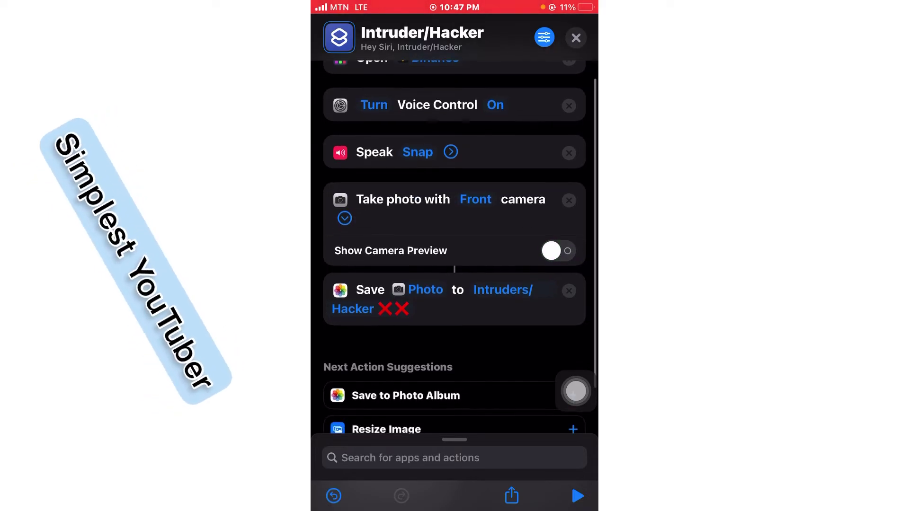
# Step: Reorder actions so the photo is taken and saved before Speak Snap, then close
pyautogui.moveTo(398, 200); pyautogui.dragTo(397, 130)
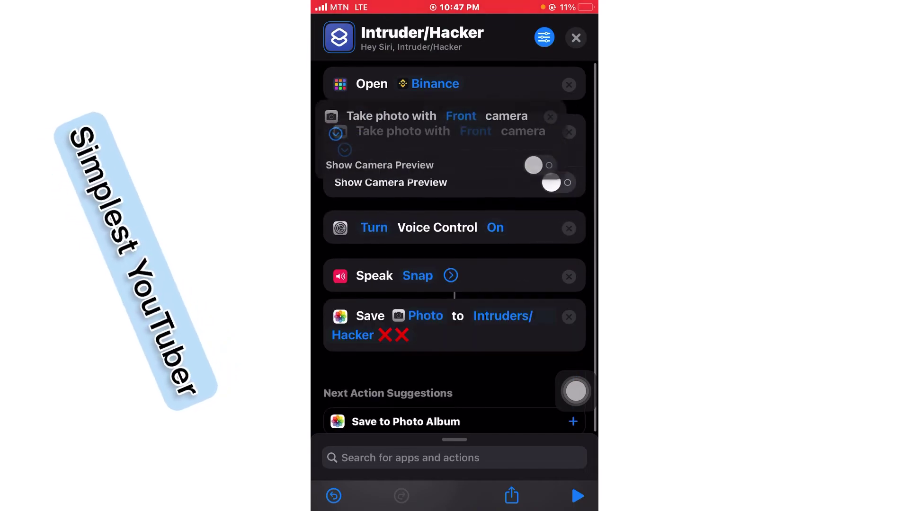
pyautogui.moveTo(370, 316); pyautogui.dragTo(369, 222)
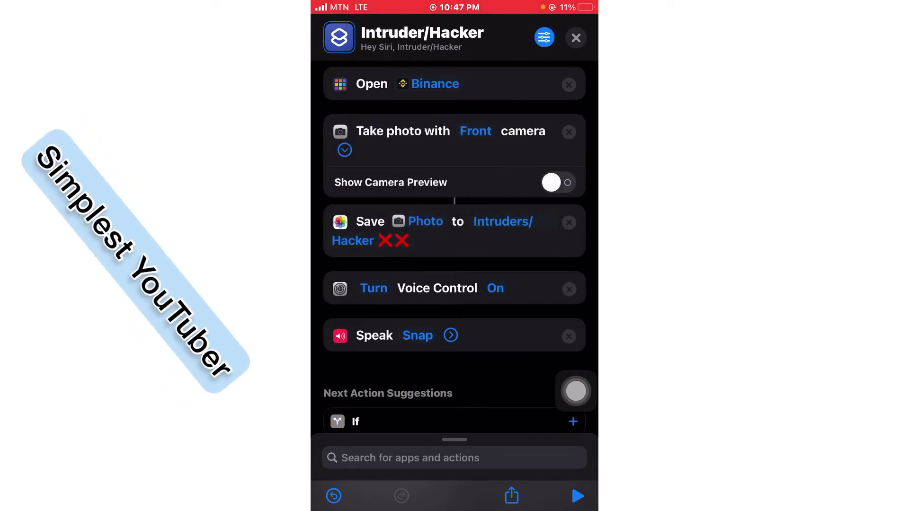
pyautogui.moveTo(374, 288); pyautogui.dragTo(375, 131)
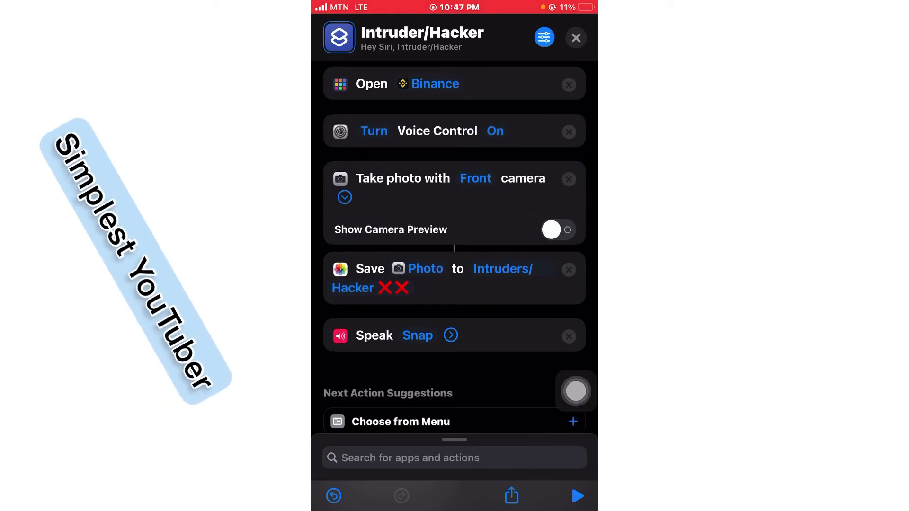
pyautogui.click(576, 37)
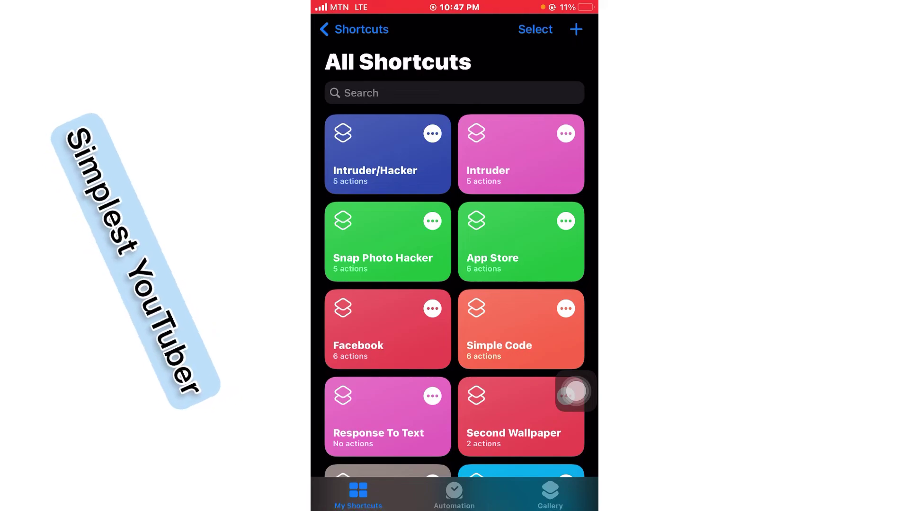
# Step: Launch Binance from the home screen to fire the Intruder/Hacker automation, then close it
pyautogui.click(453, 496)
pyautogui.press('super')
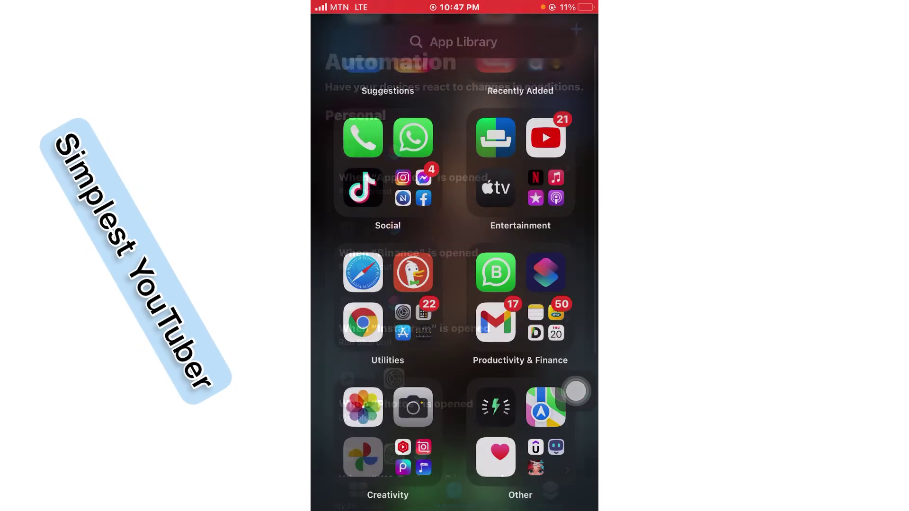
pyautogui.moveTo(383, 284); pyautogui.dragTo(540, 284)
pyautogui.moveTo(384, 285); pyautogui.dragTo(540, 284)
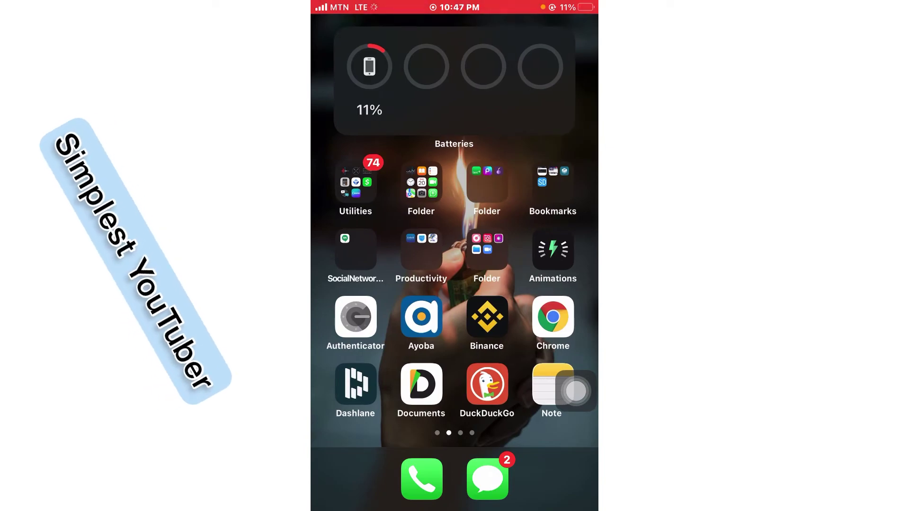
pyautogui.click(487, 318)
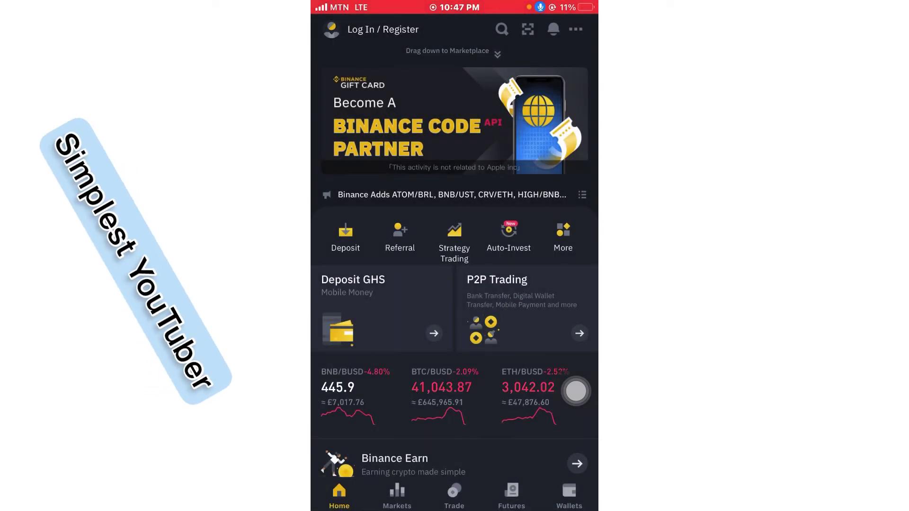
pyautogui.moveTo(455, 506); pyautogui.dragTo(454, 285)
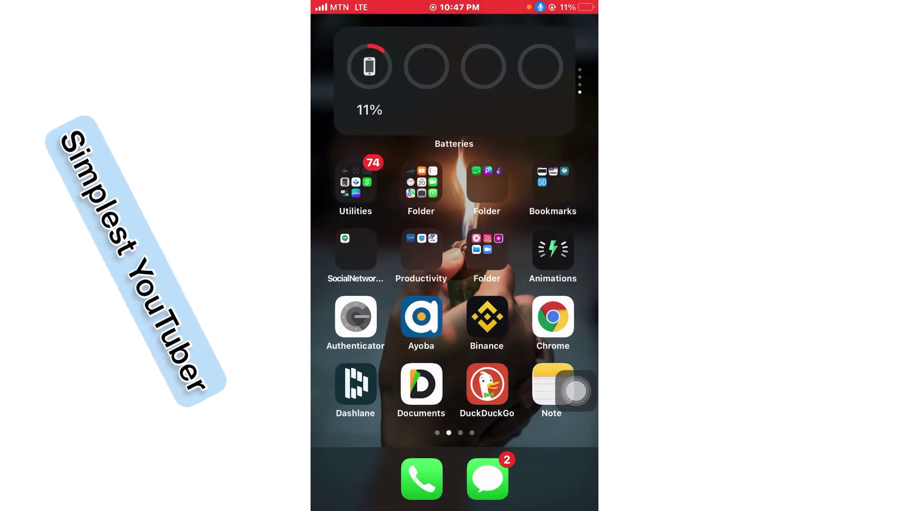
# Step: Open the Intruders/Hacker album in Photos and view the captured cap photo full-screen
pyautogui.moveTo(554, 319); pyautogui.dragTo(355, 320)
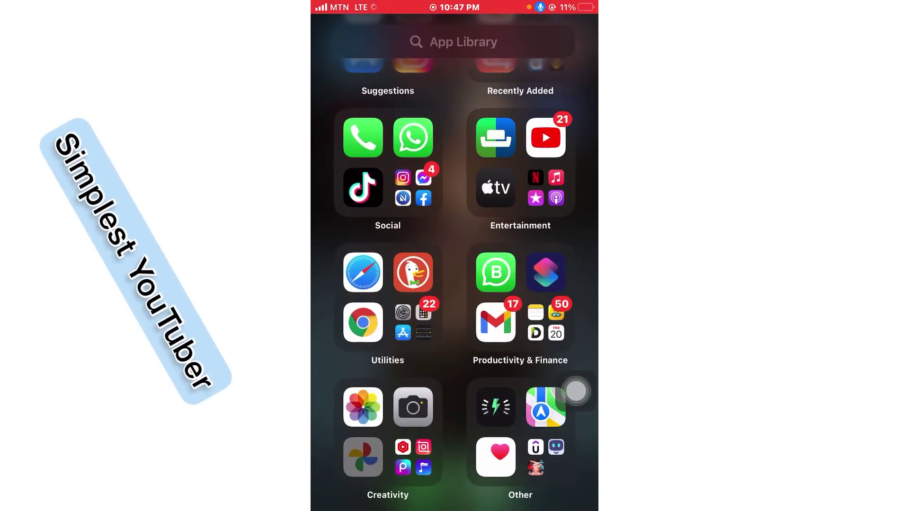
pyautogui.click(363, 407)
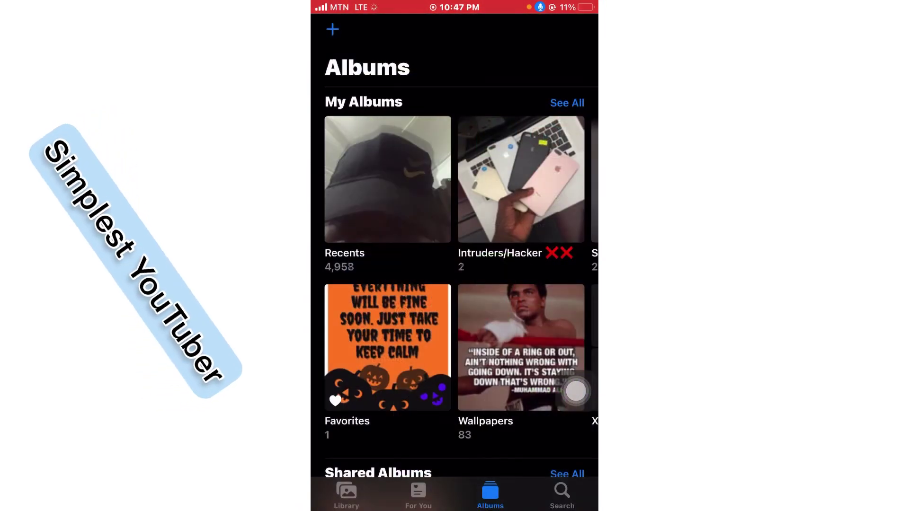
pyautogui.click(522, 181)
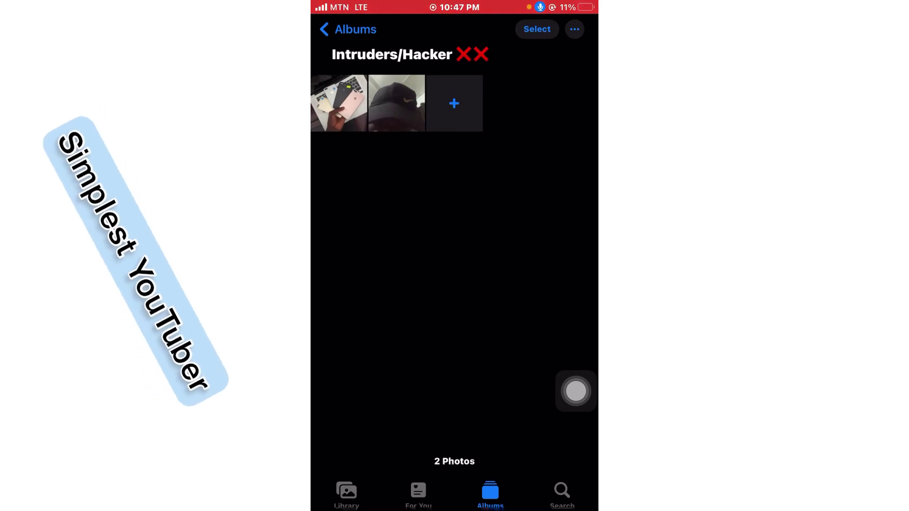
pyautogui.click(396, 103)
# Step: Close the photo and Photos, return to the home screen, and dismiss the low battery alert
pyautogui.click(324, 29)
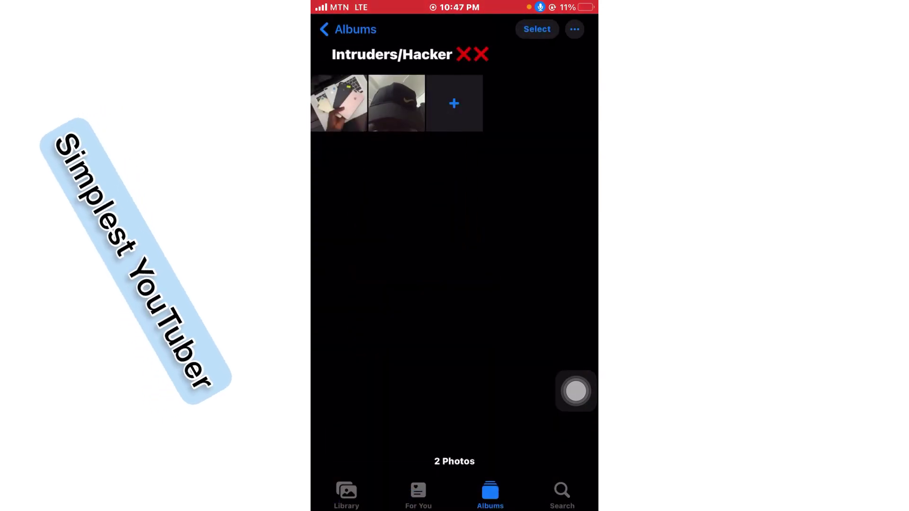
pyautogui.click(324, 29)
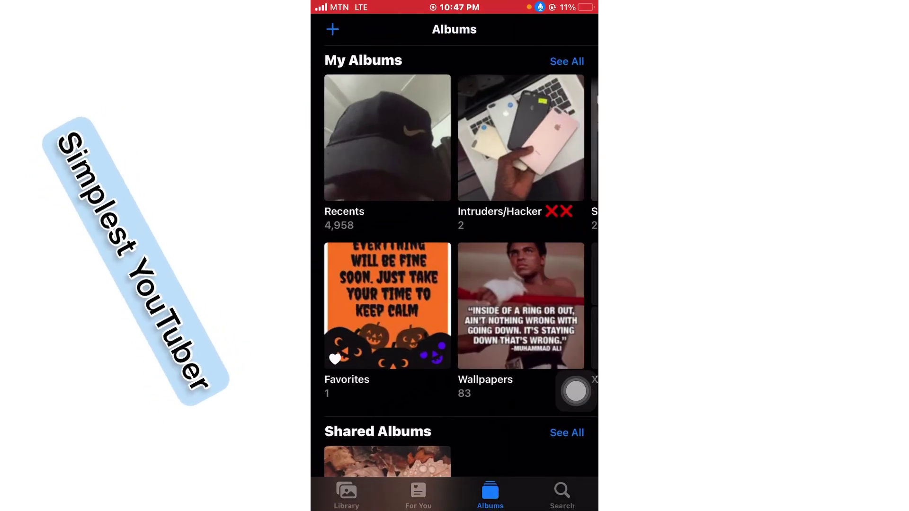
pyautogui.click(576, 391)
pyautogui.click(575, 392)
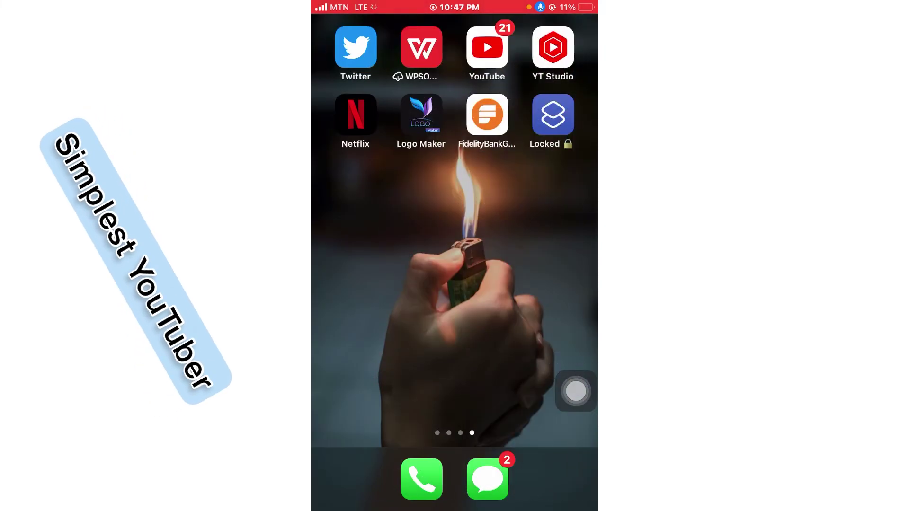
pyautogui.click(454, 306)
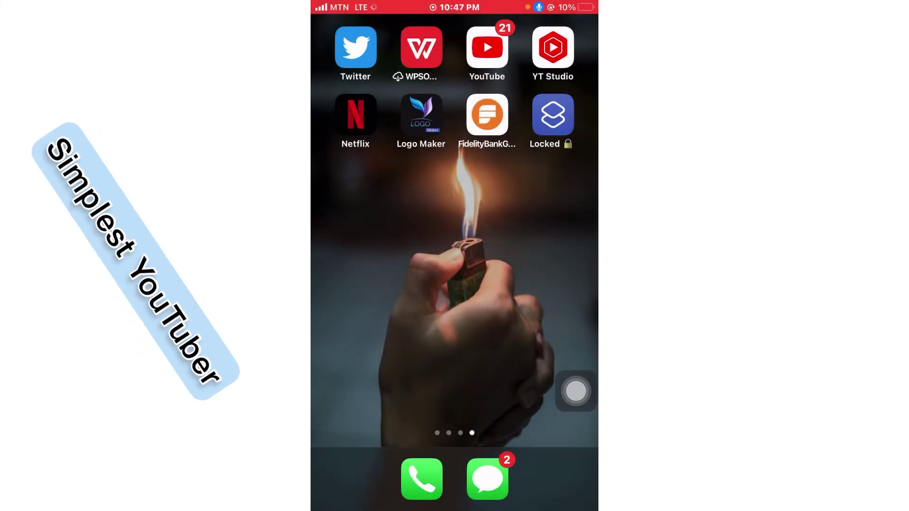